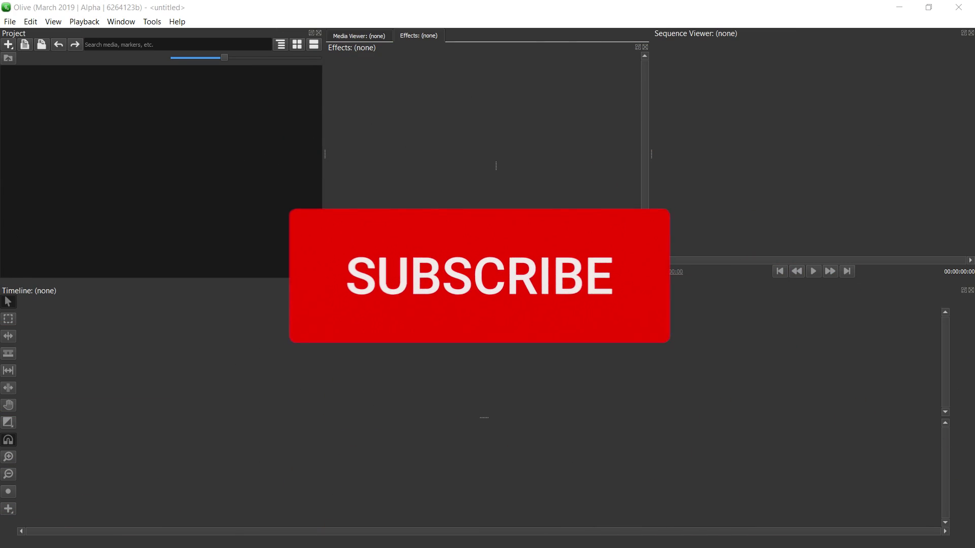
Import the STS-127 launch MP4 into the project and place it on Sequence 01
drag(974, 118, 836, 118)
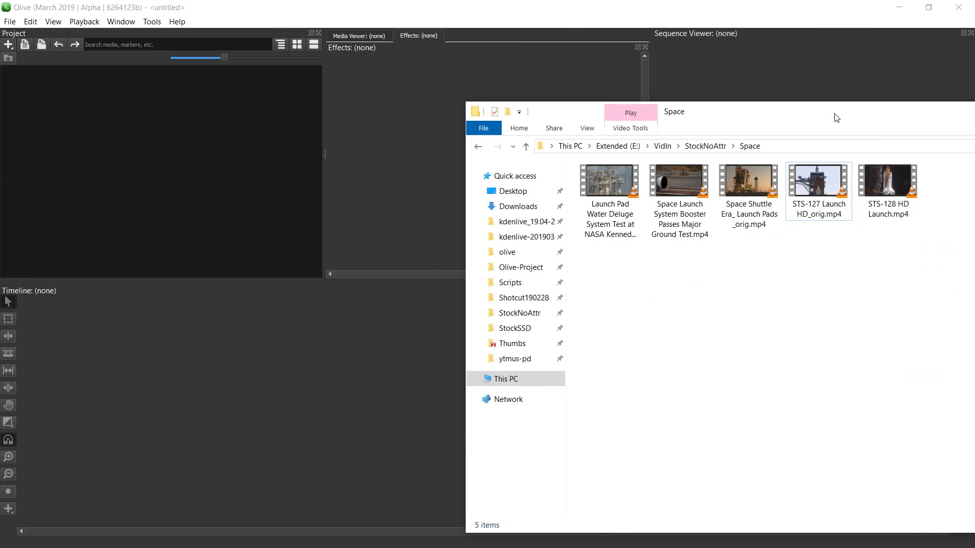
drag(815, 192, 172, 148)
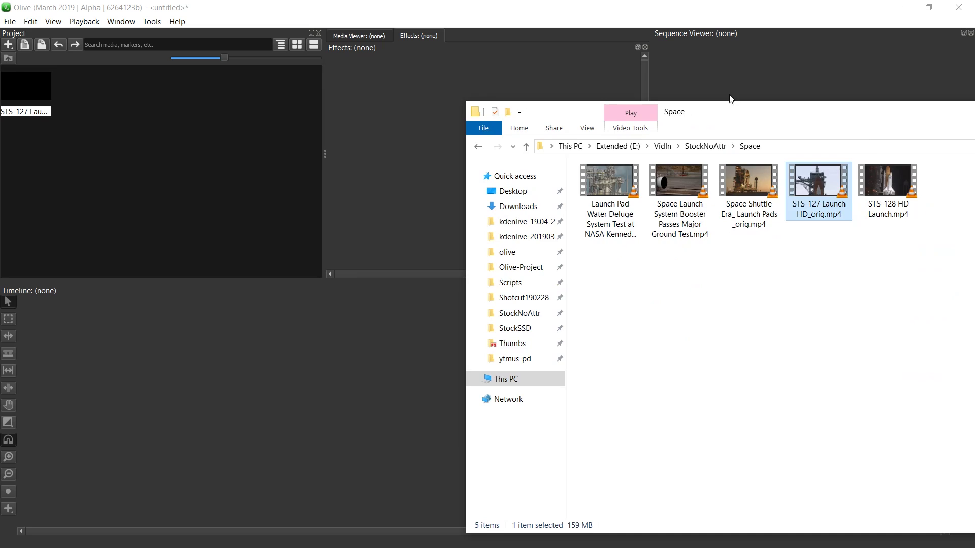
key(super+Down)
drag(10, 107, 167, 400)
Split the launch clip at 00:00:13:19
click(206, 304)
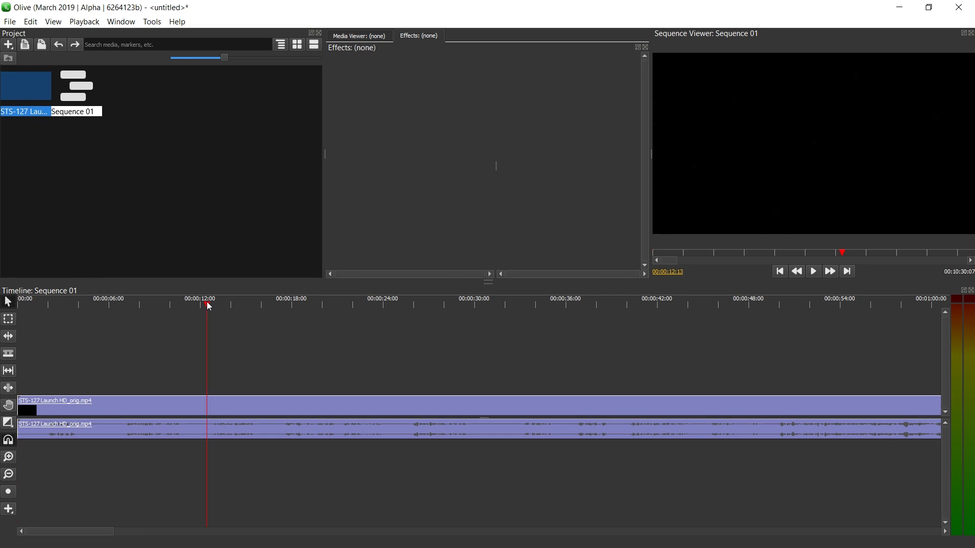
drag(221, 311, 469, 333)
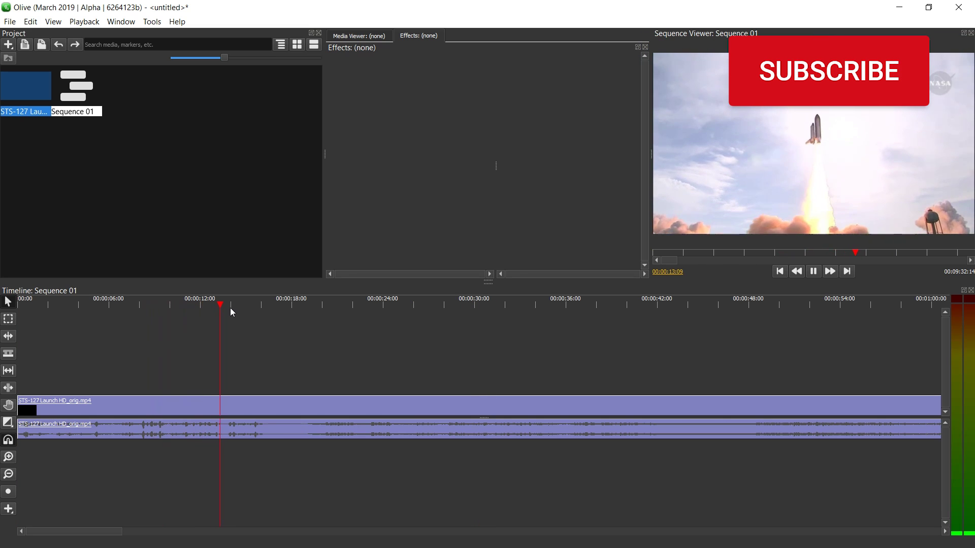
key(space)
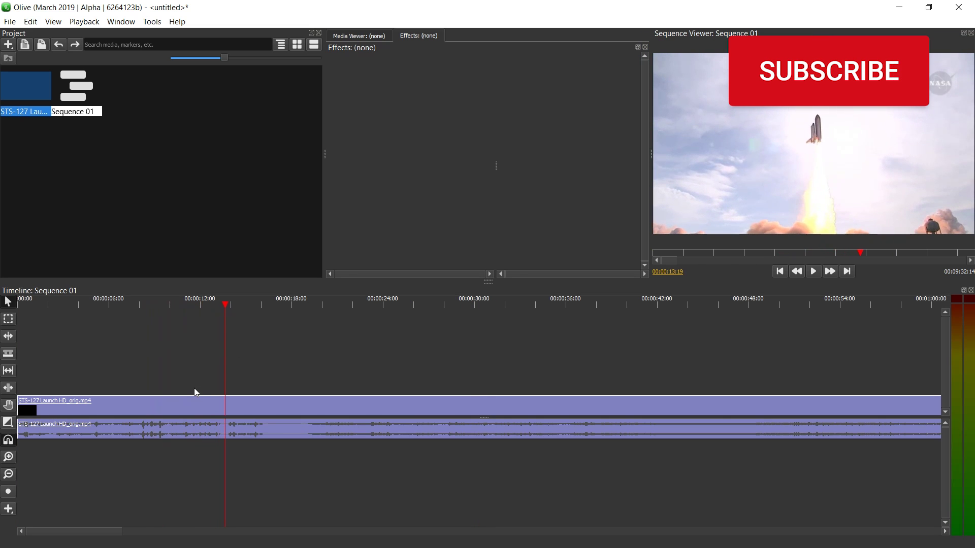
key(ctrl+k)
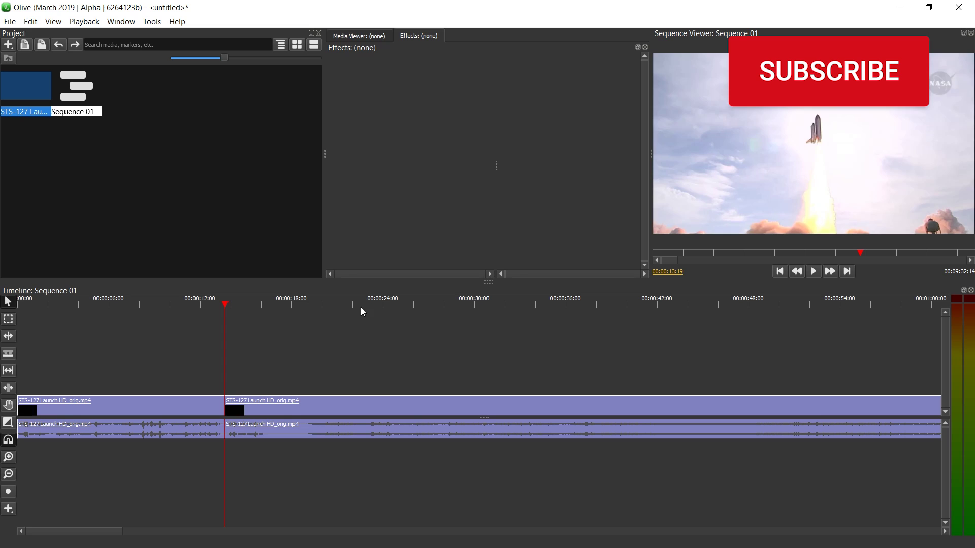
Trim away everything after 00:00:25:13 and zoom the timeline in from the start
click(389, 304)
click(404, 304)
key(w)
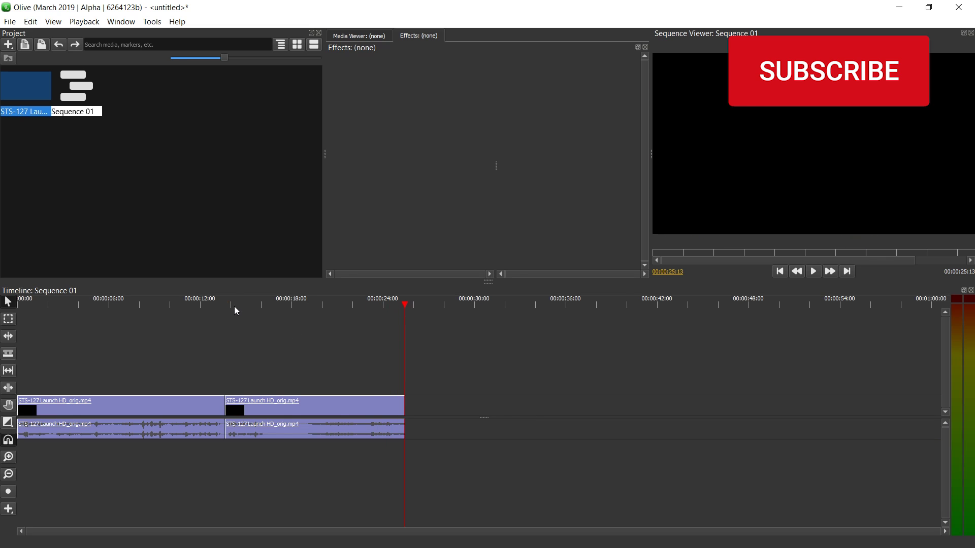
key(Home)
key(=)
click(138, 406)
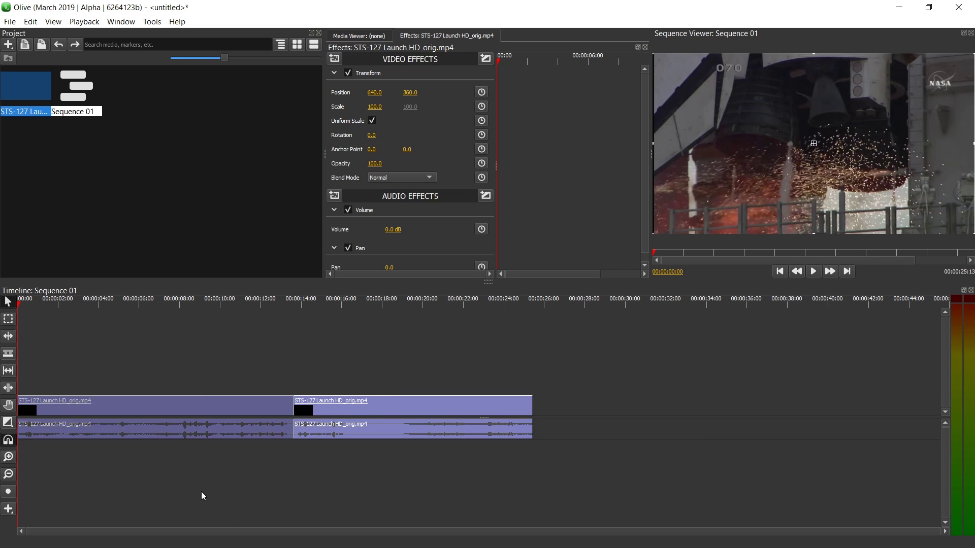
Enter a speed of 200% for the first launch clip in its Speed/Duration settings
click(66, 350)
mouse_move(192, 303)
mouse_down()
mouse_move(307, 304)
mouse_move(206, 308)
mouse_up()
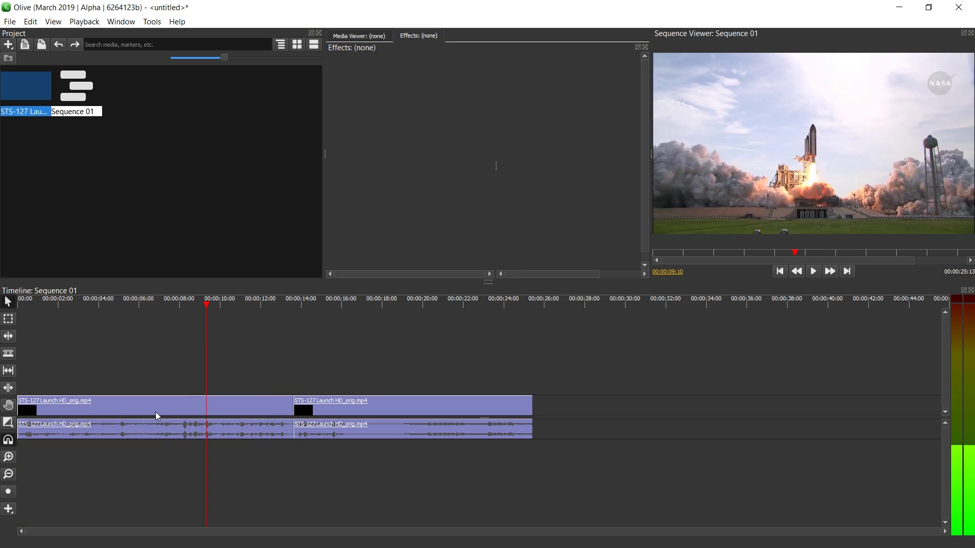
right_click(154, 405)
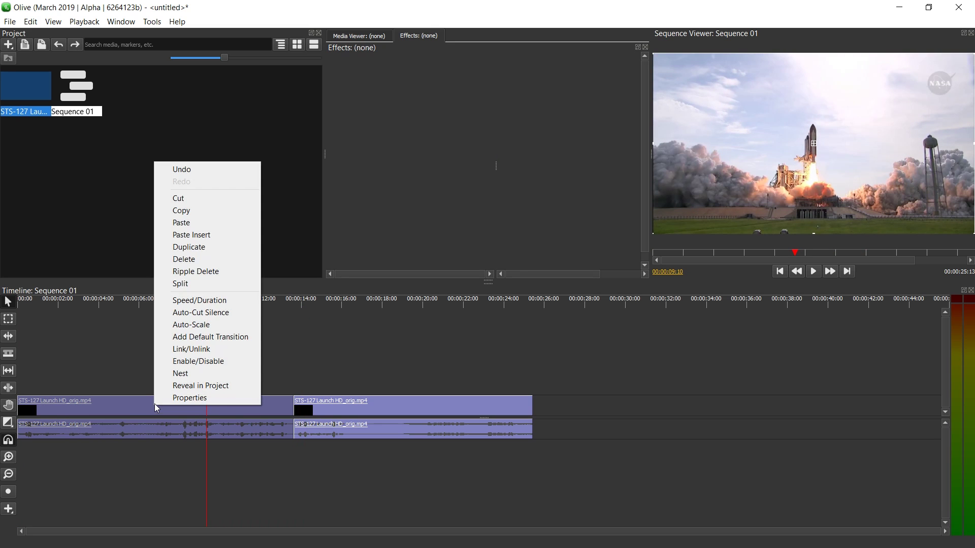
click(248, 304)
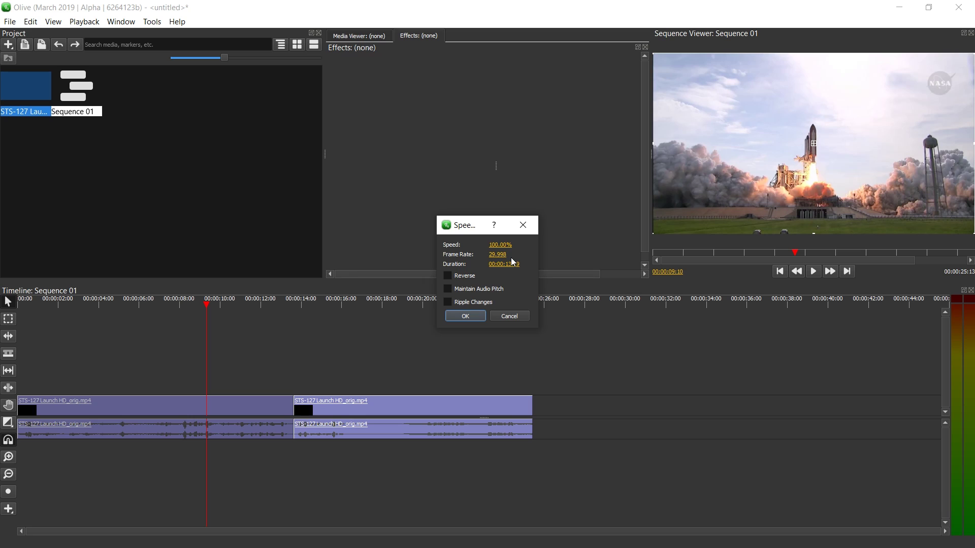
click(500, 244)
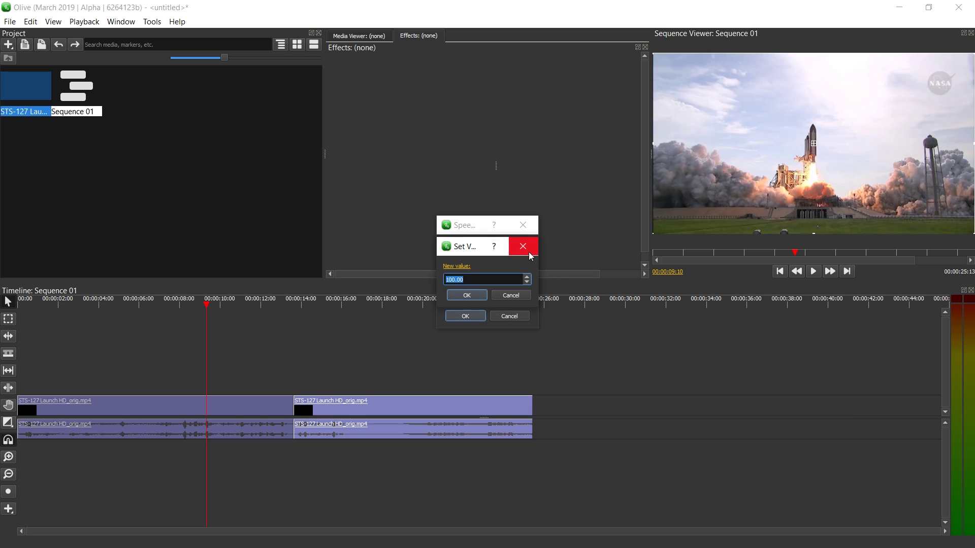
text(200)
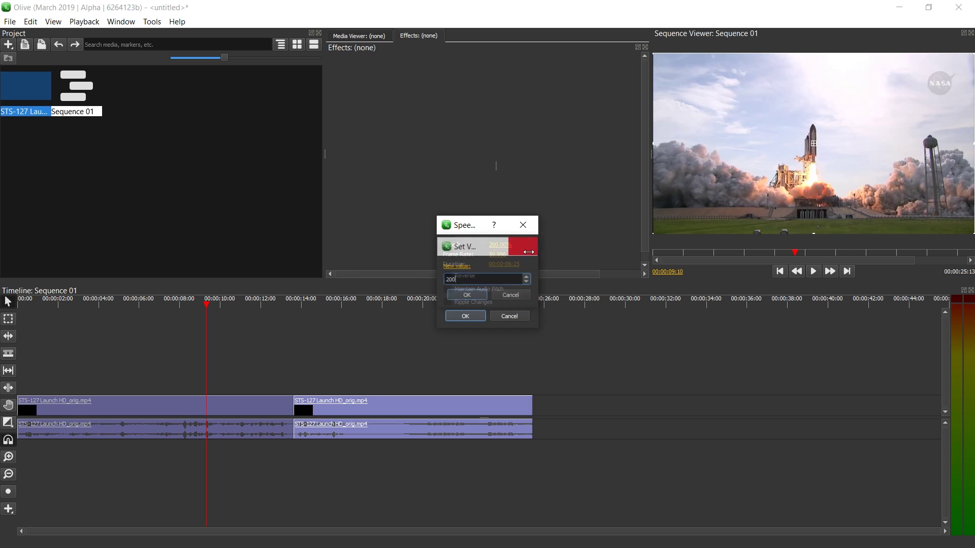
key(Return)
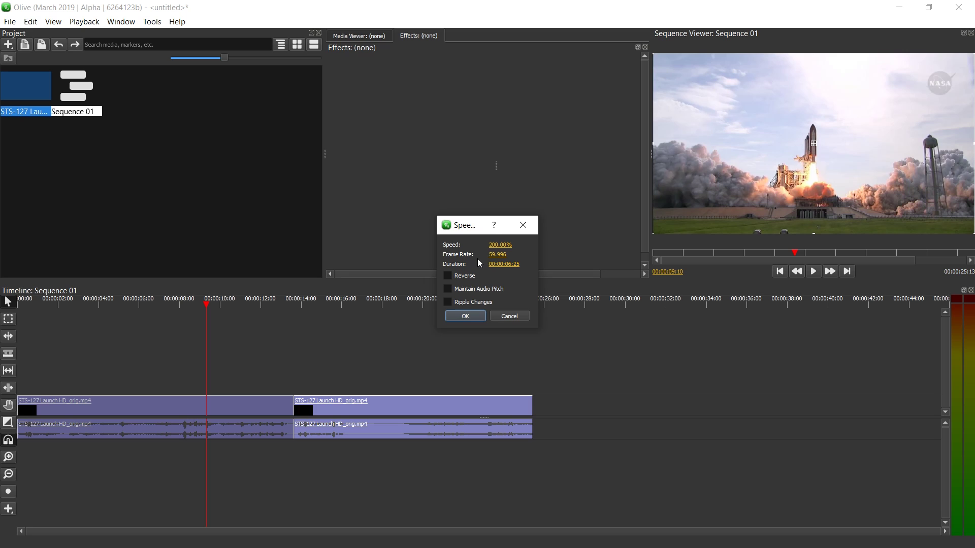
click(465, 317)
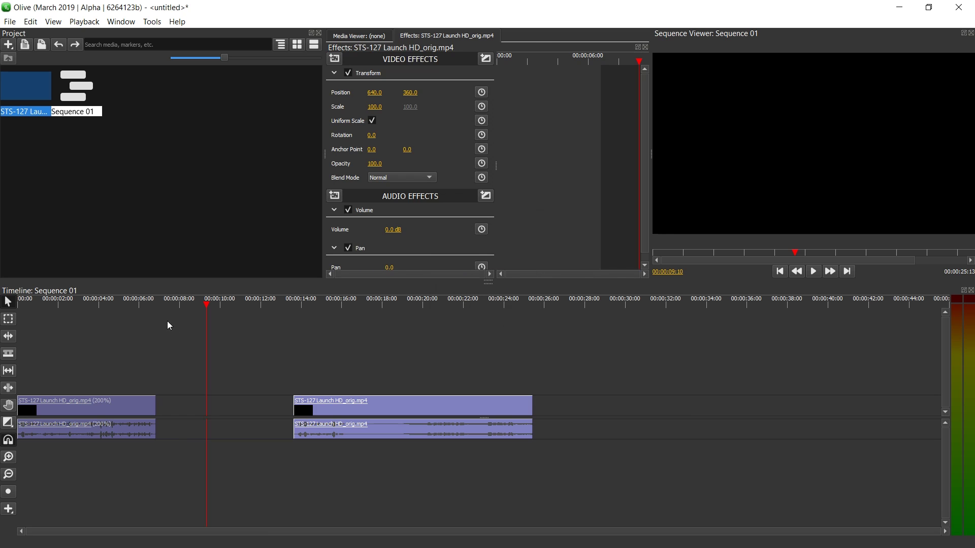
key(Home)
key(space)
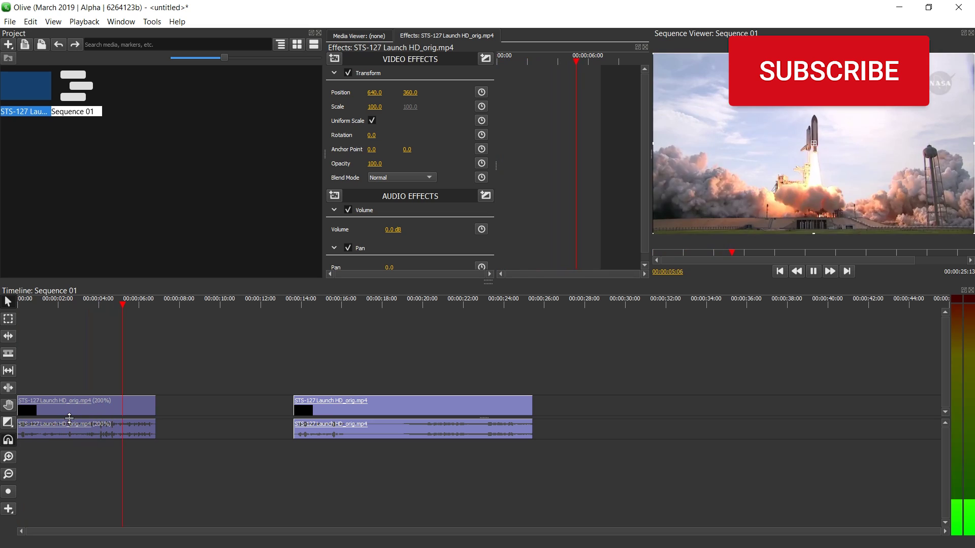
key(space)
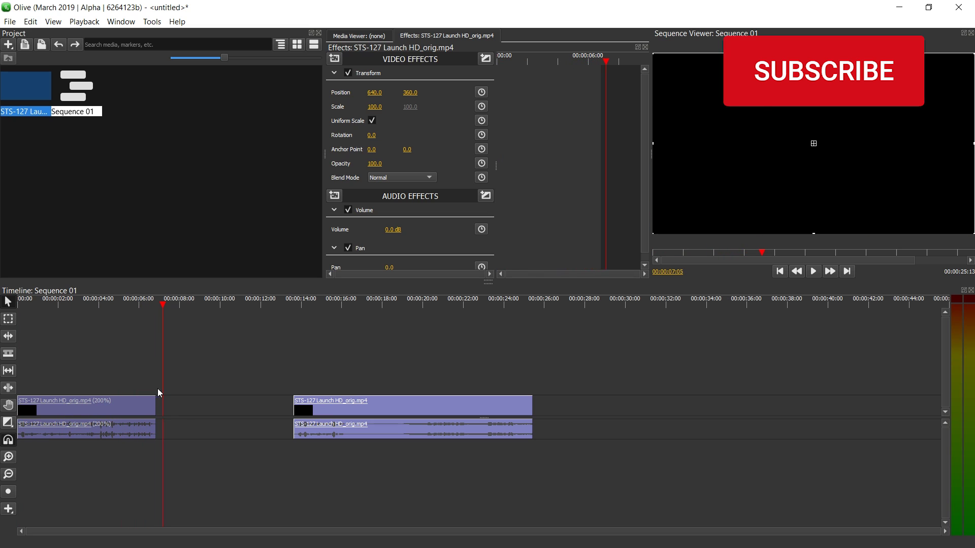
click(181, 406)
right_click(207, 406)
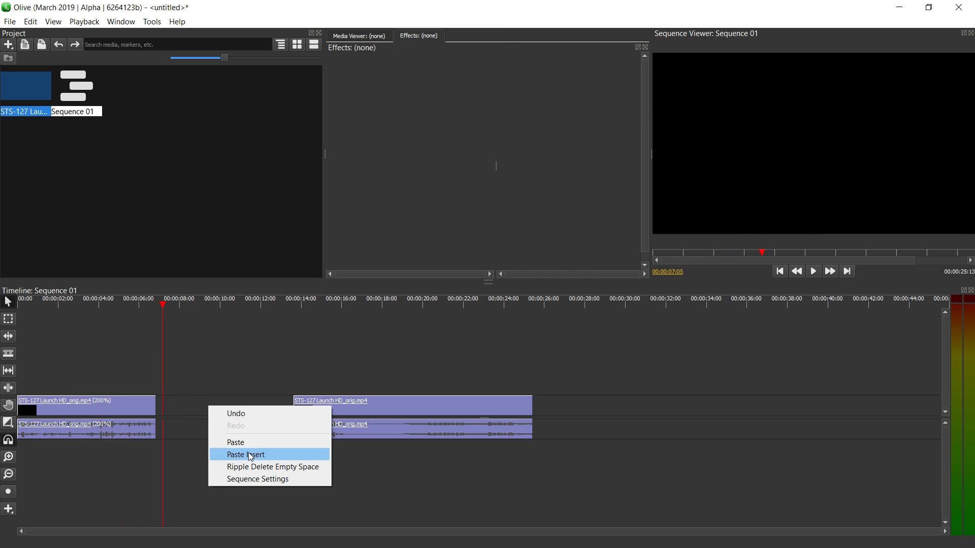
click(256, 471)
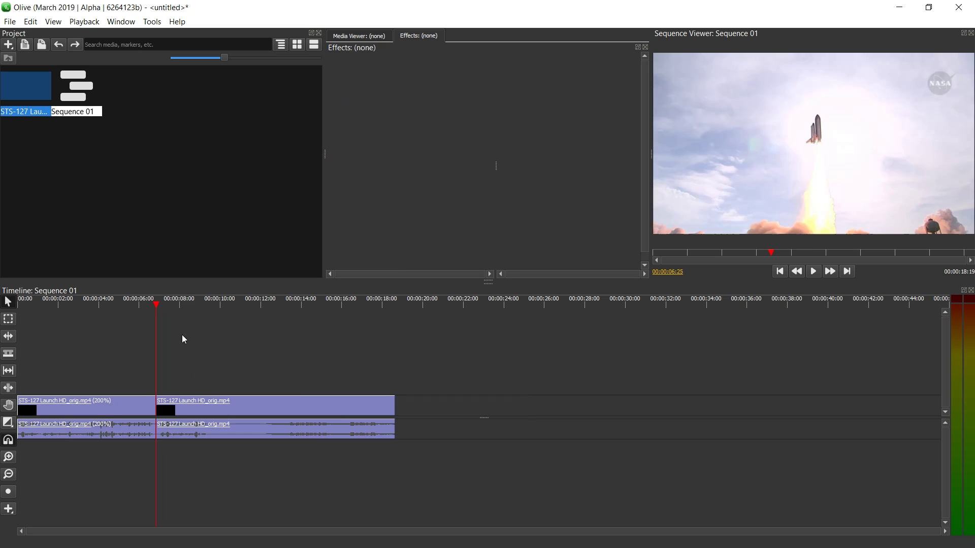
click(144, 303)
key(space)
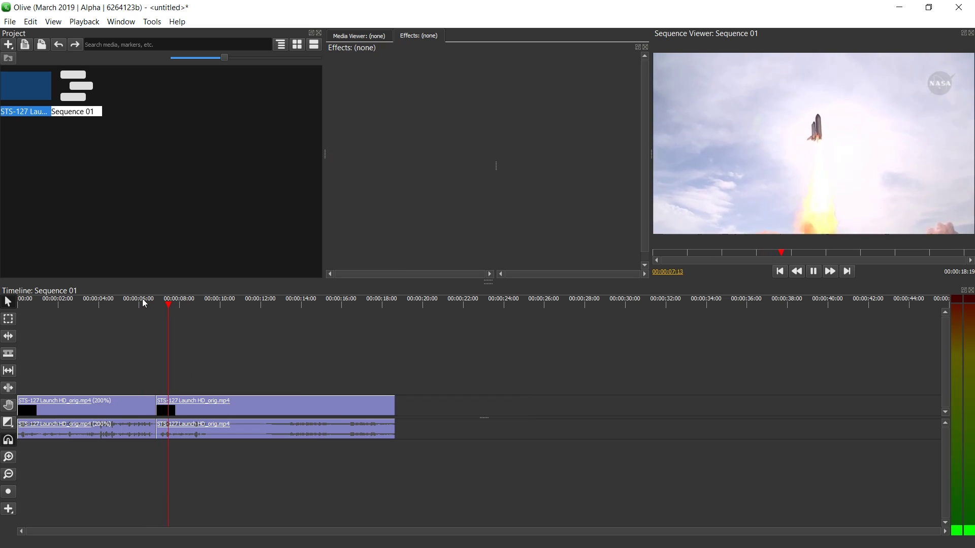
key(space)
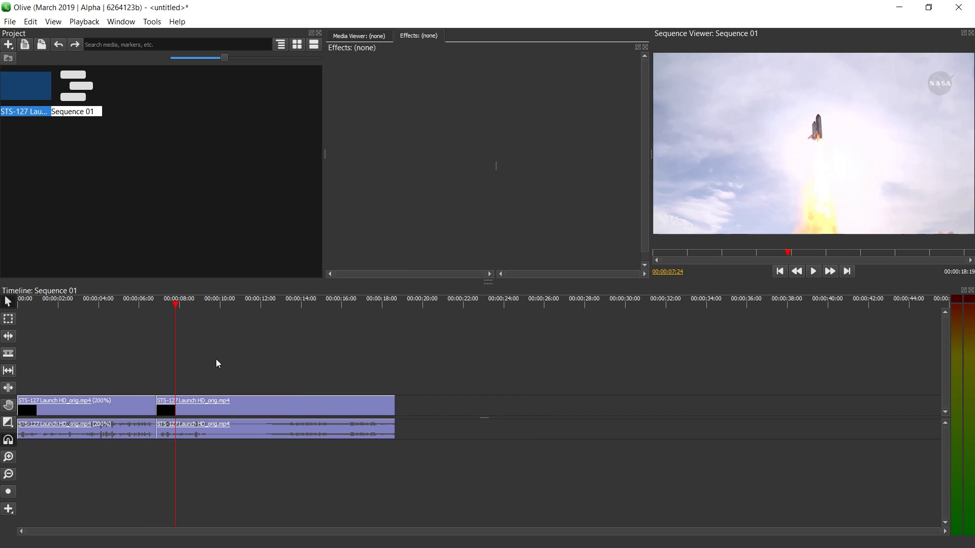
key(ctrl+z)
click(104, 395)
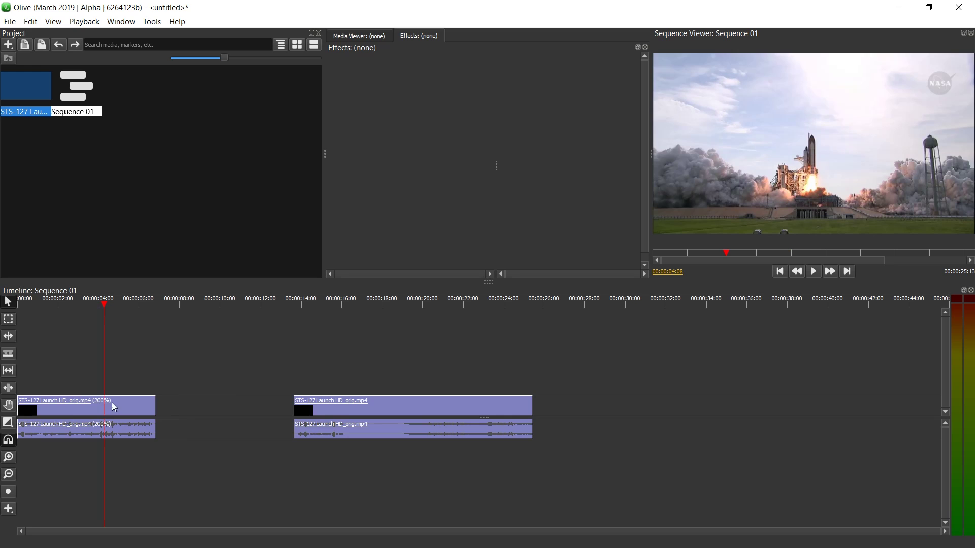
Reopen the first clip's Speed/Duration dialog, showing 200.00% and 00:00:06:23
right_click(129, 408)
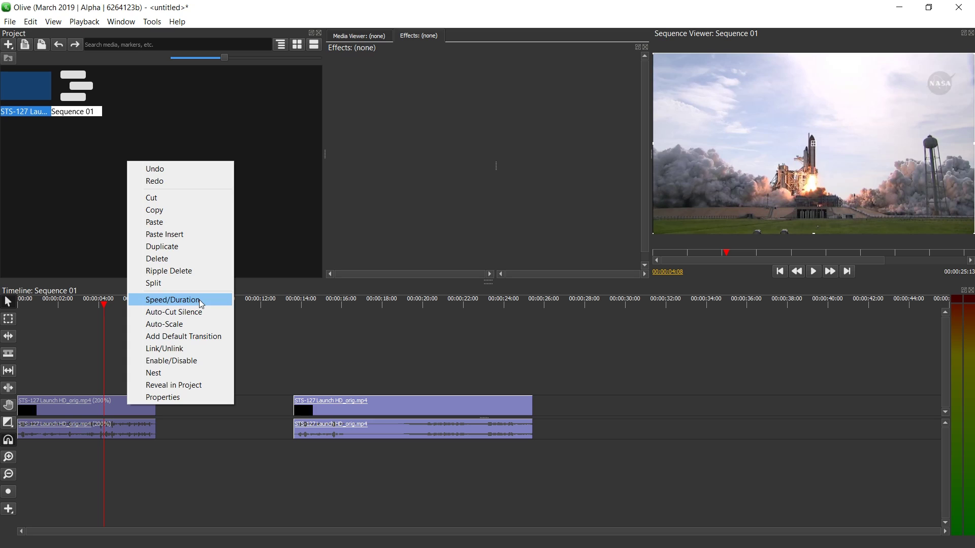
click(173, 300)
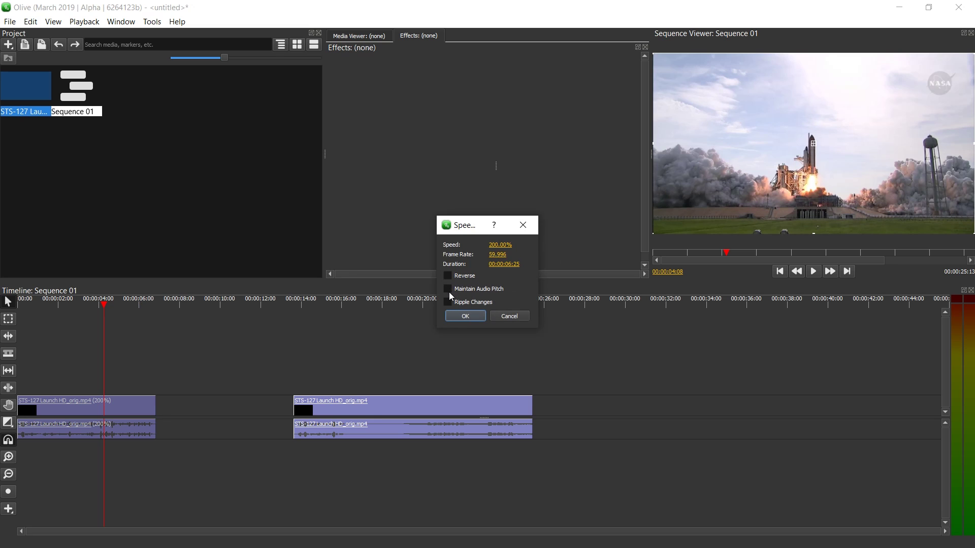
Apply the 200% speed and play the sequence from the start
click(460, 316)
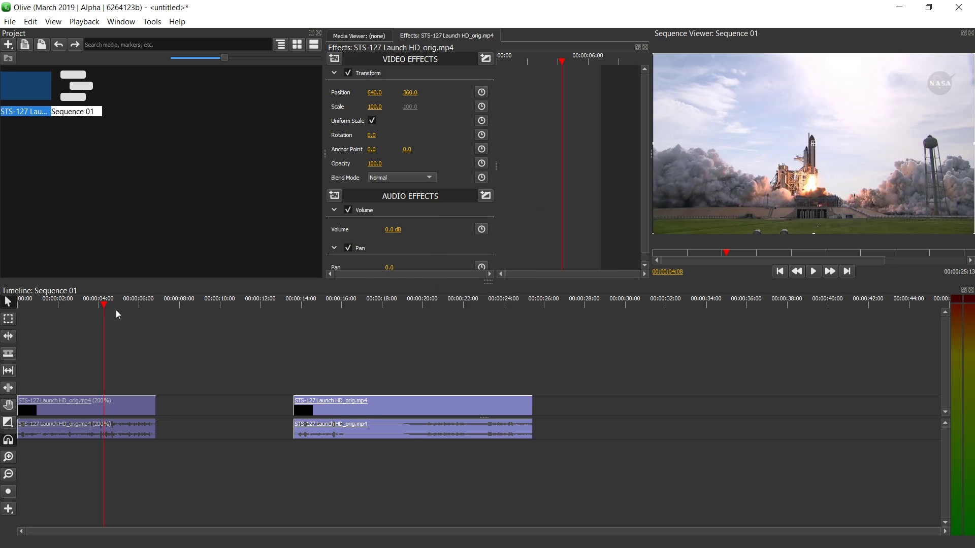
key(Home)
key(space)
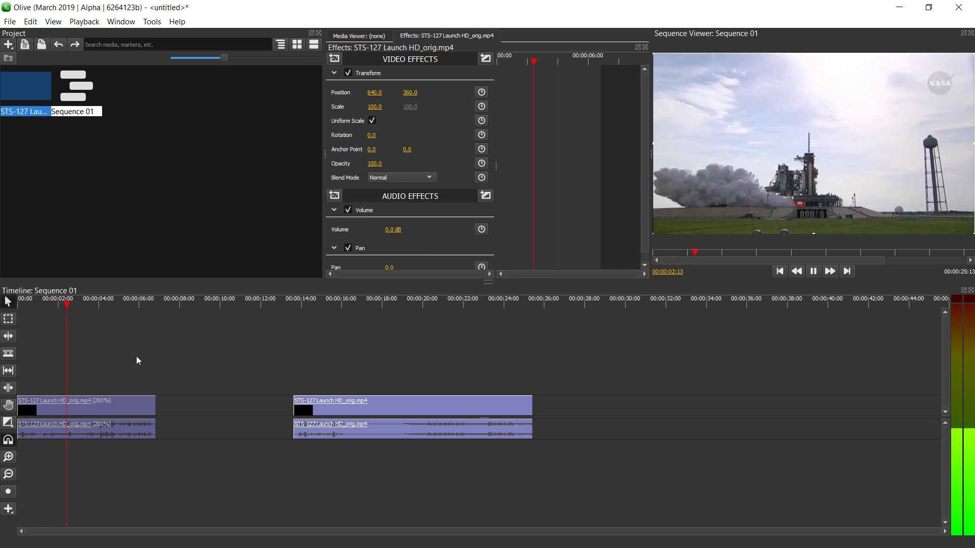
Ripple-delete the empty gap and replay around the join near 5 seconds
right_click(201, 417)
click(262, 470)
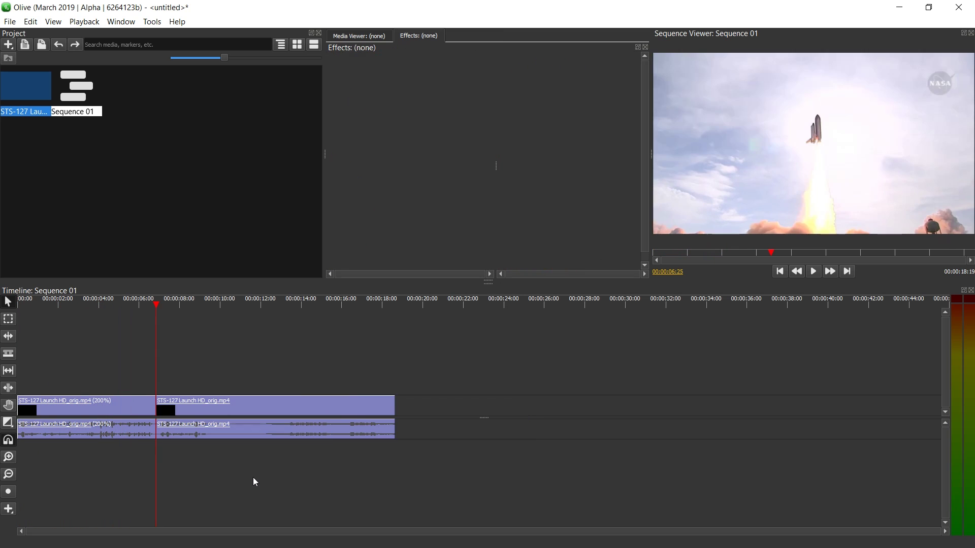
click(105, 304)
key(space)
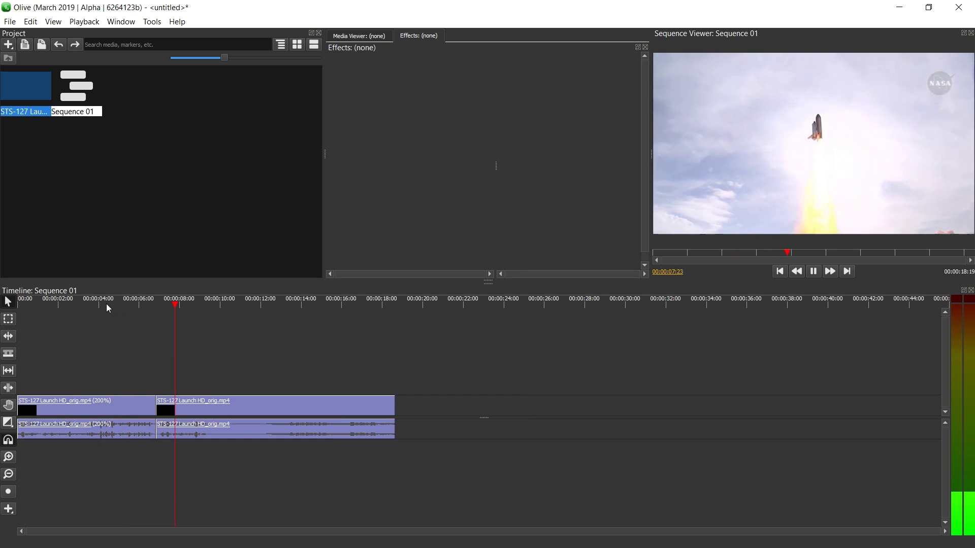
click(106, 304)
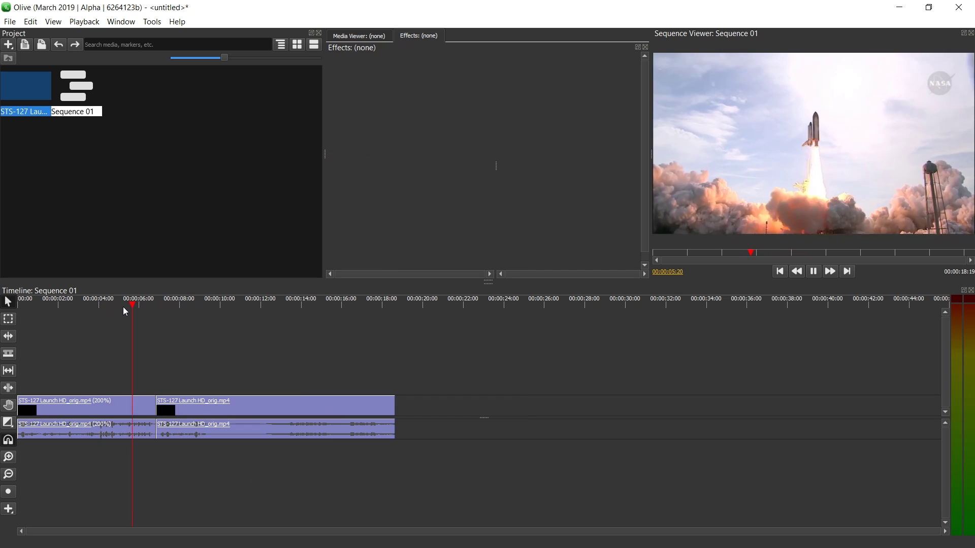
click(123, 307)
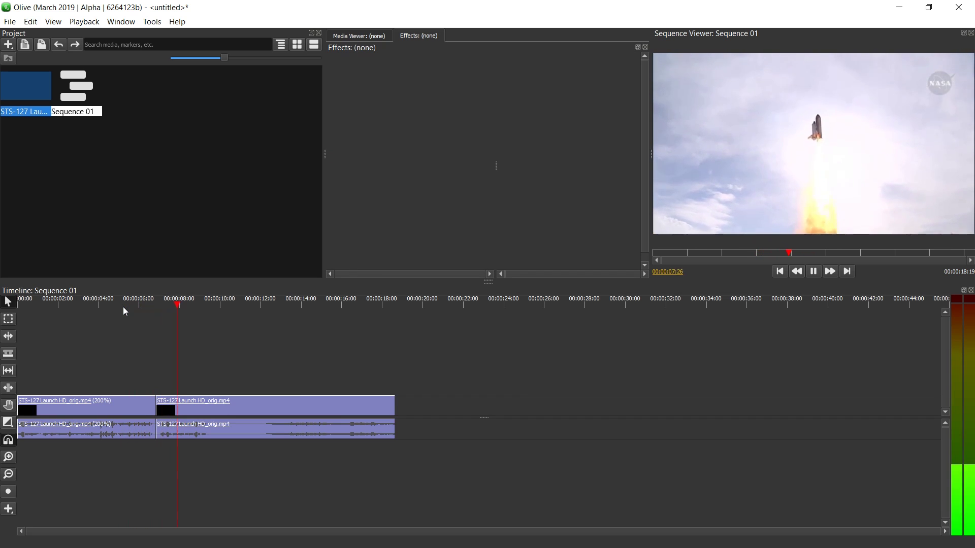
key(space)
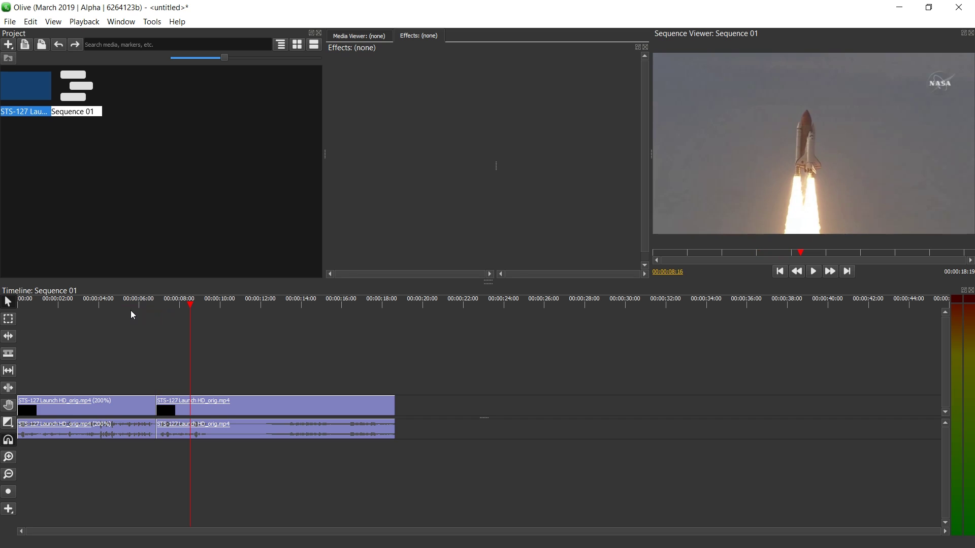
click(128, 305)
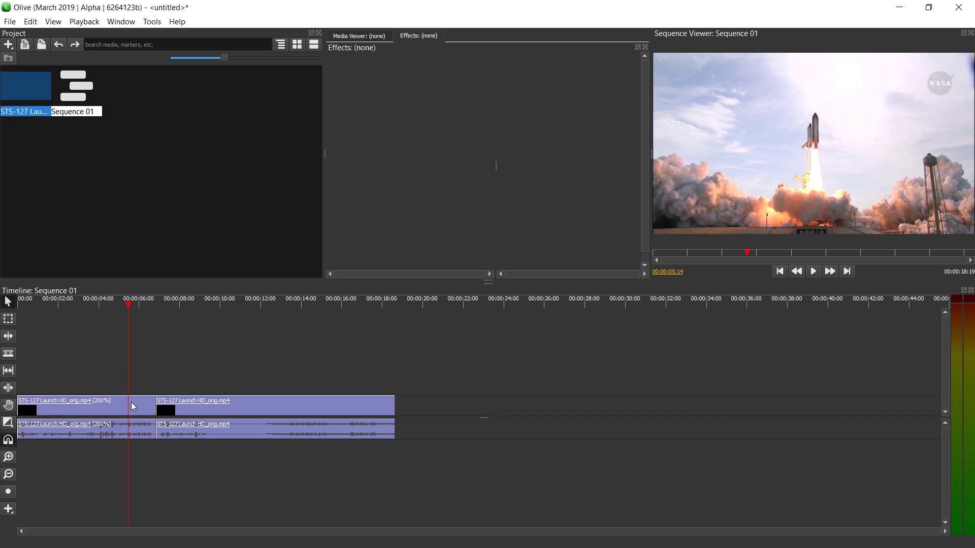
Undo the gap deletion and reapply the first clip's speed settings with Ripple Changes on
key(ctrl+z)
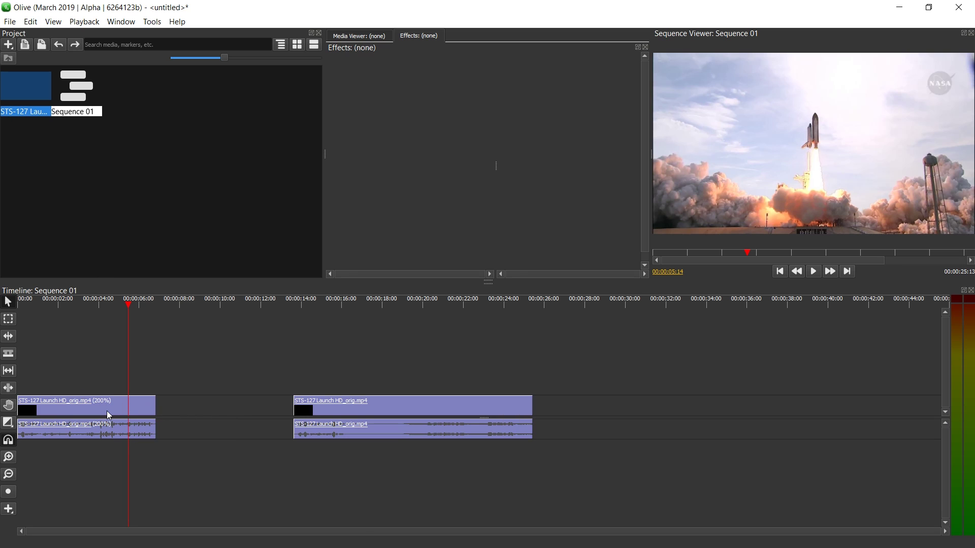
right_click(110, 415)
click(154, 305)
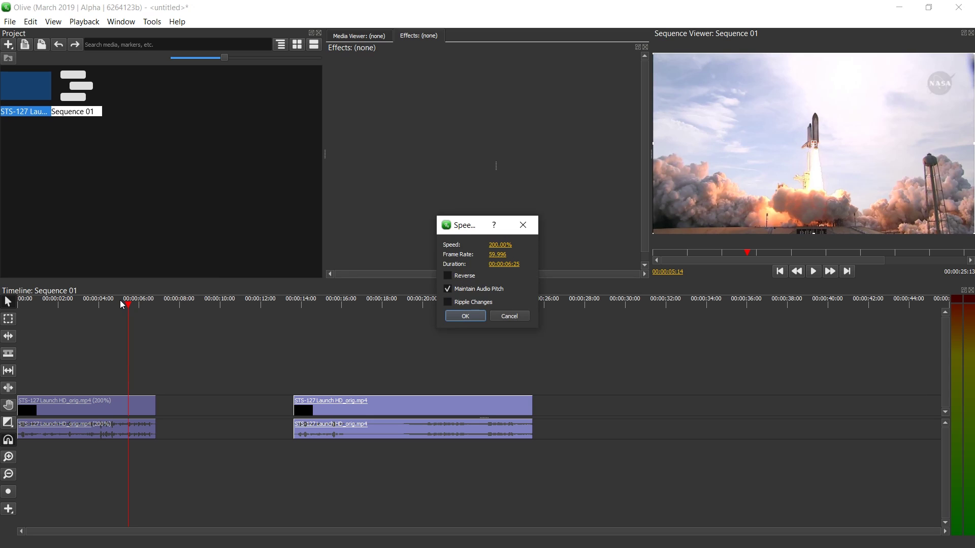
click(465, 303)
click(466, 316)
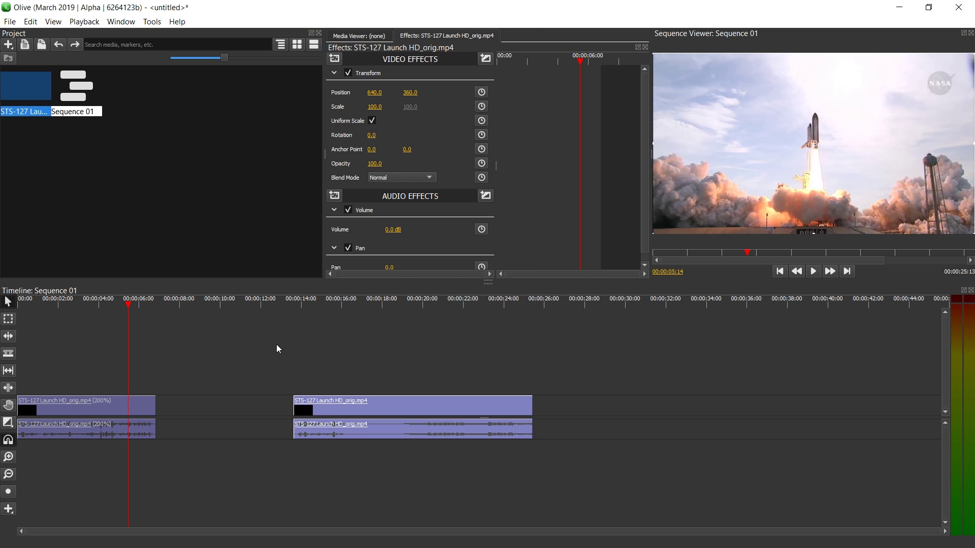
Set the first clip back to 100% speed with audio pitch maintenance turned off
right_click(146, 410)
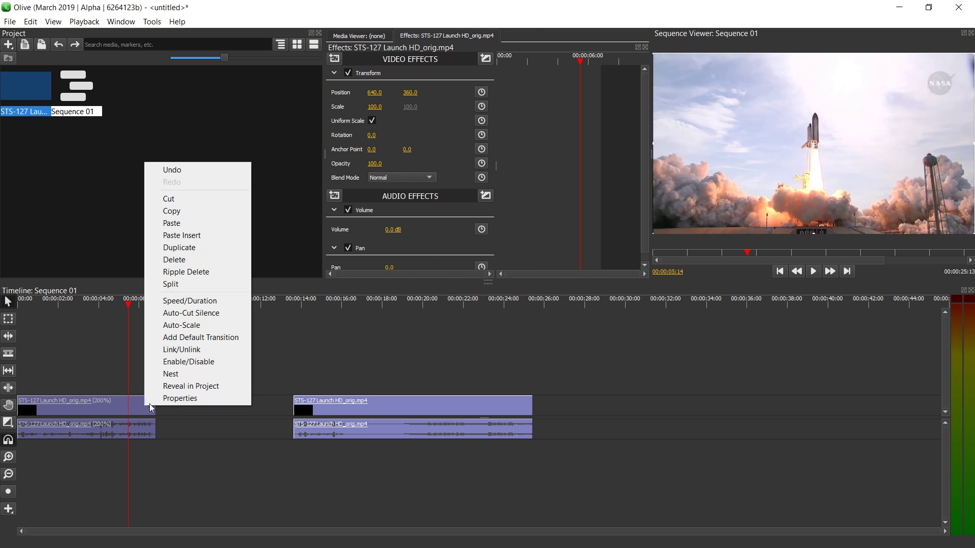
click(226, 300)
click(447, 289)
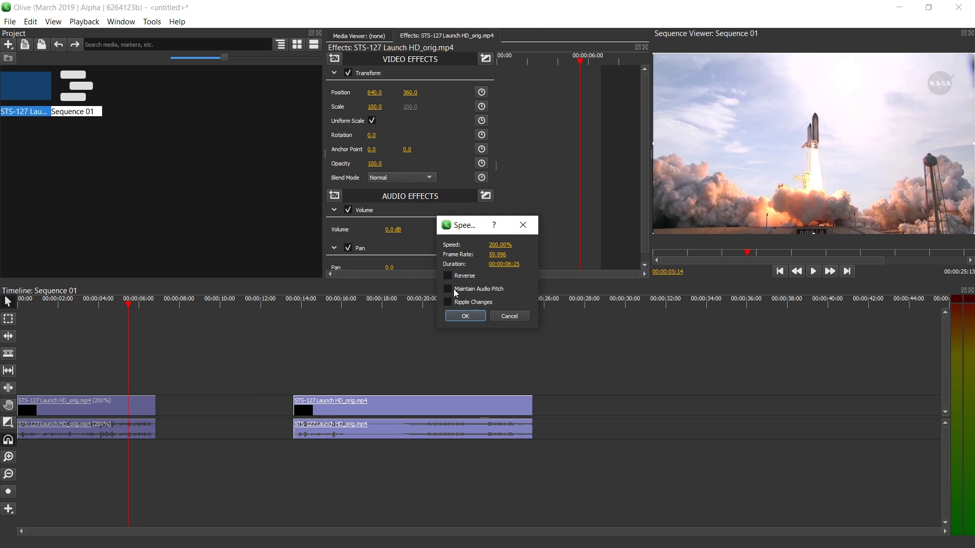
click(499, 245)
text(00)
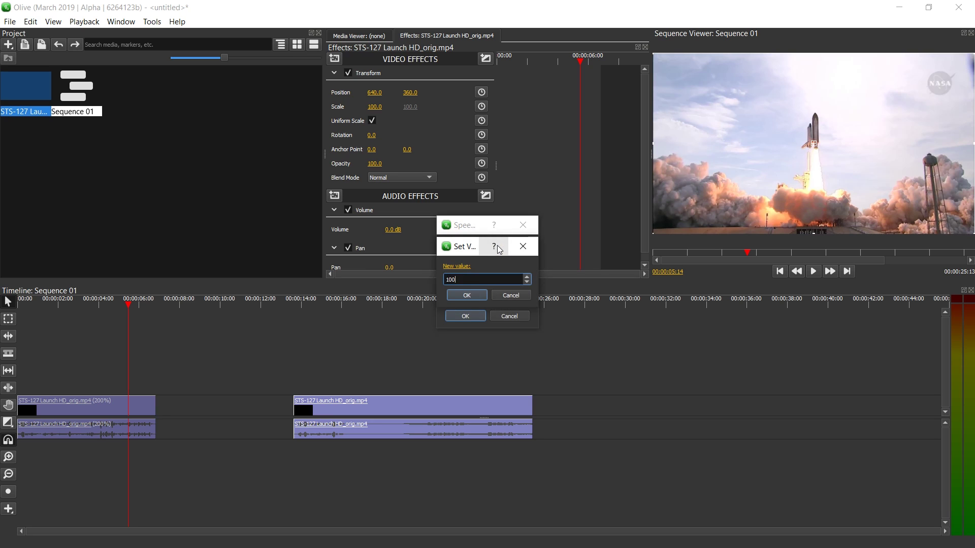
key(Return)
click(464, 317)
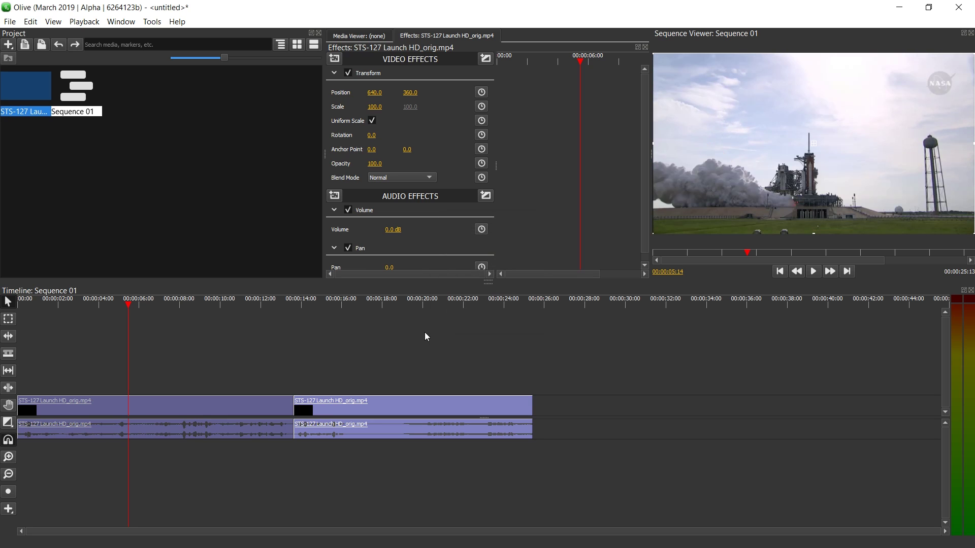
Set the first clip to 200% speed with Ripple Changes on, pulling the second clip left
right_click(205, 404)
click(249, 299)
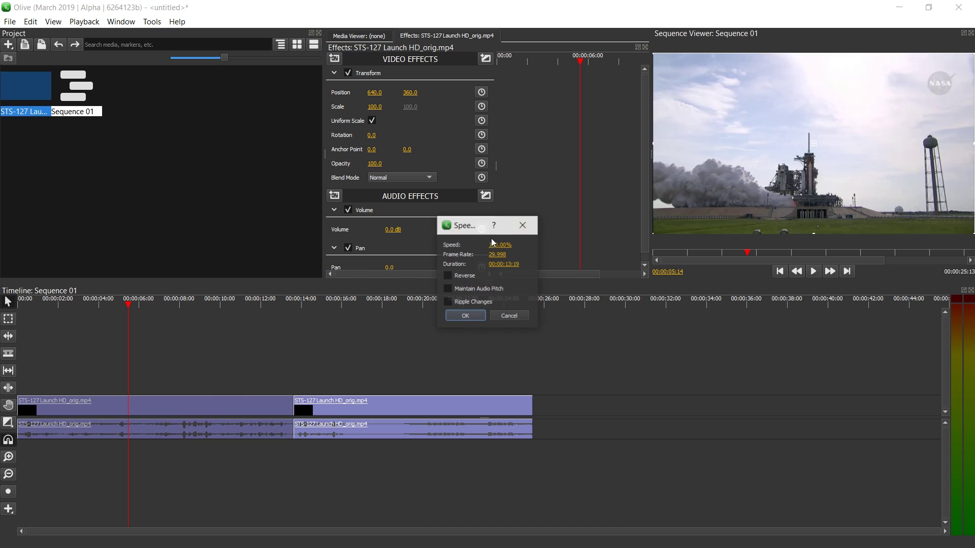
click(508, 244)
text(200)
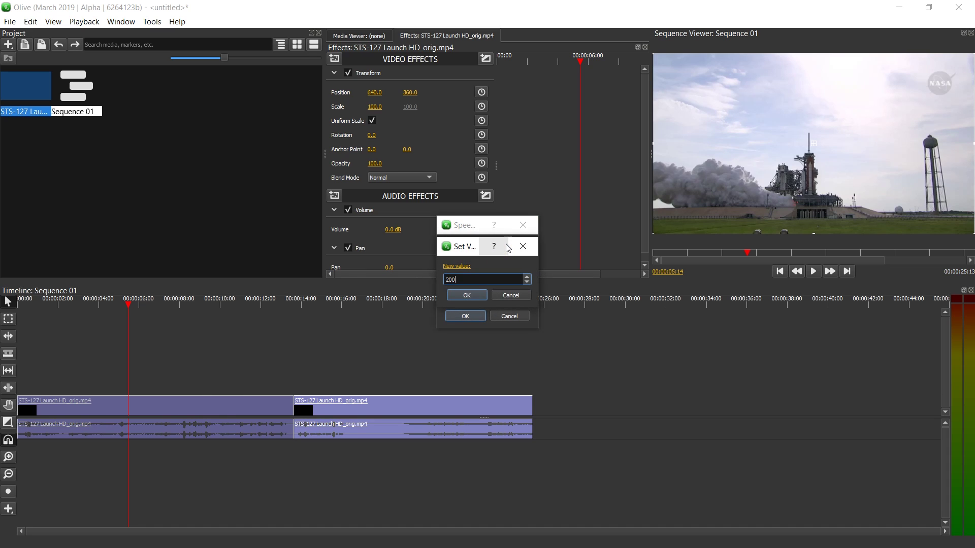
click(472, 296)
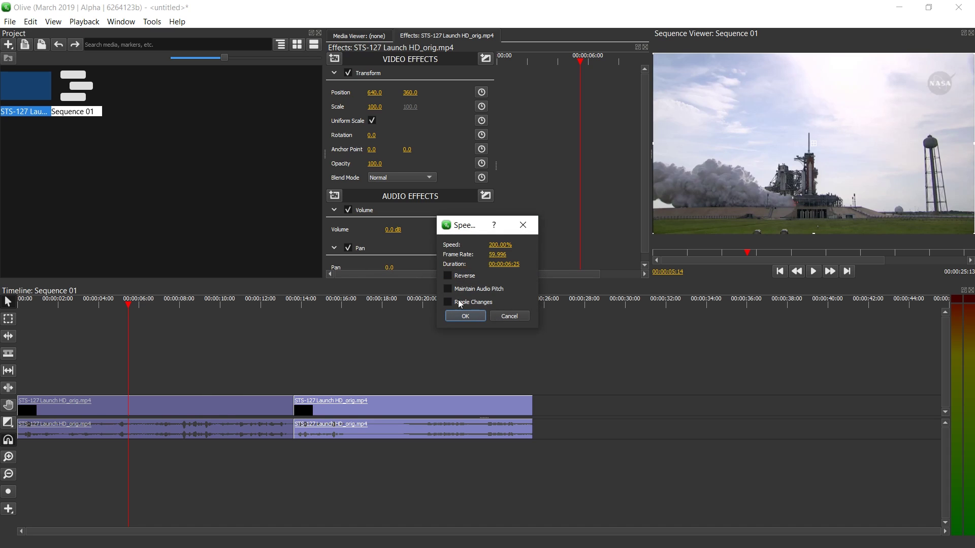
click(460, 303)
click(465, 317)
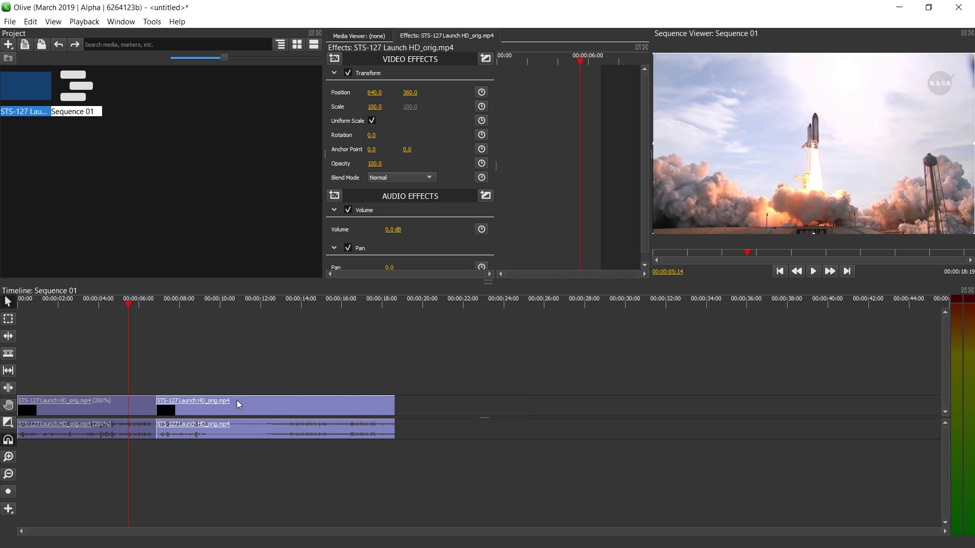
Play the sequence from the start, then stop and rewind to the beginning
key(Home)
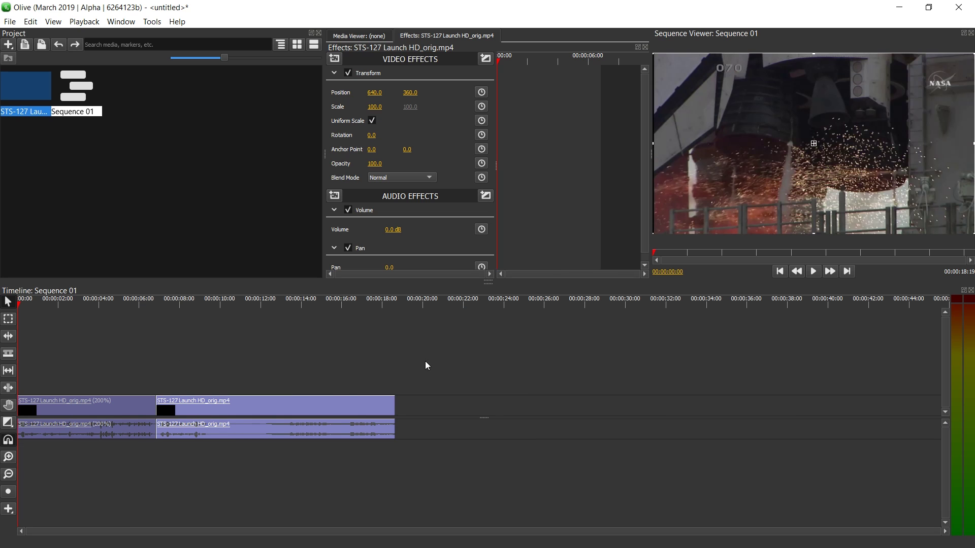
key(space)
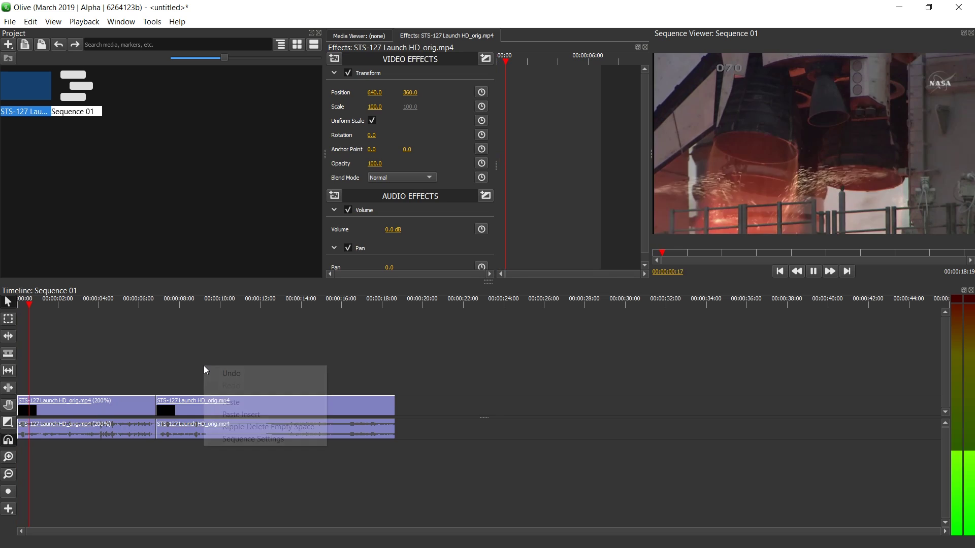
click(118, 388)
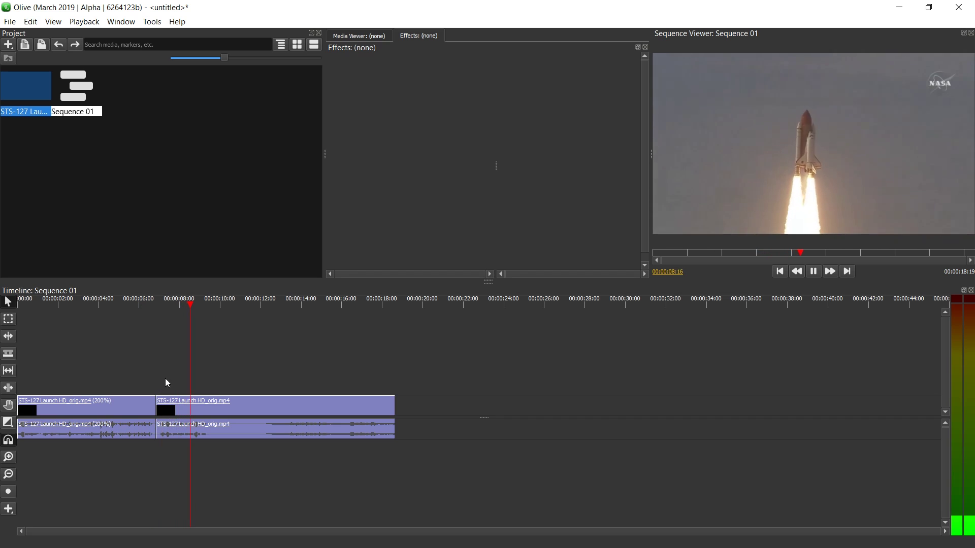
key(space)
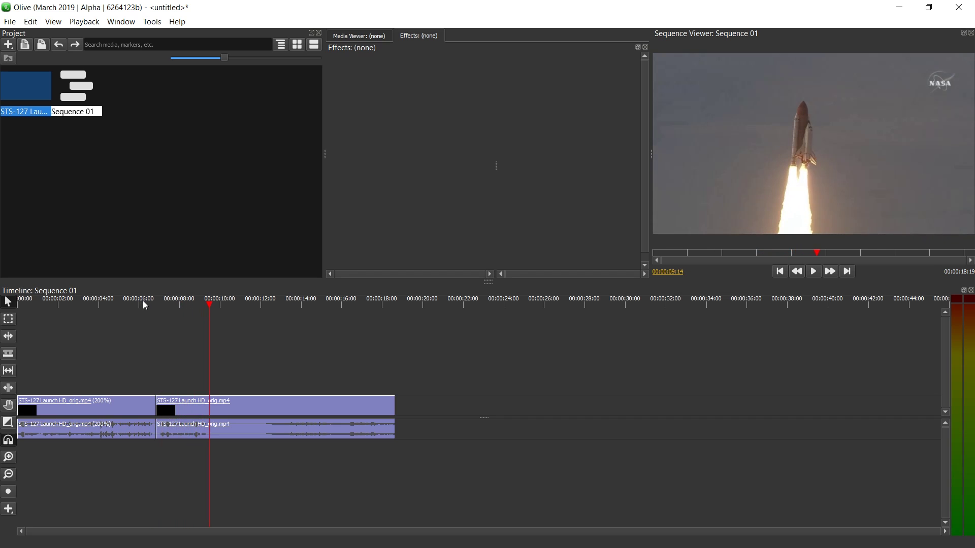
key(Home)
Speed the first clip up to 400%, shortening it to 00:00:03:13
click(94, 410)
right_click(94, 408)
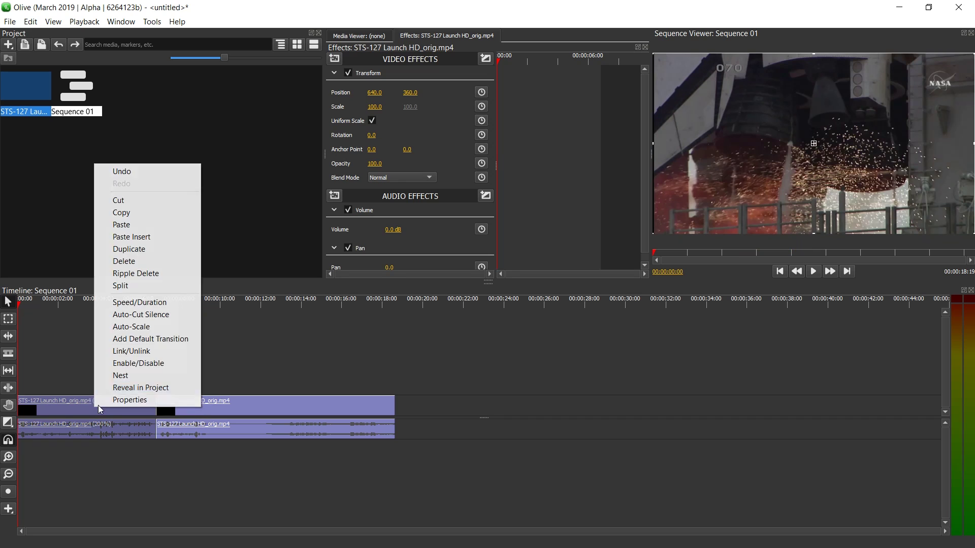
click(140, 302)
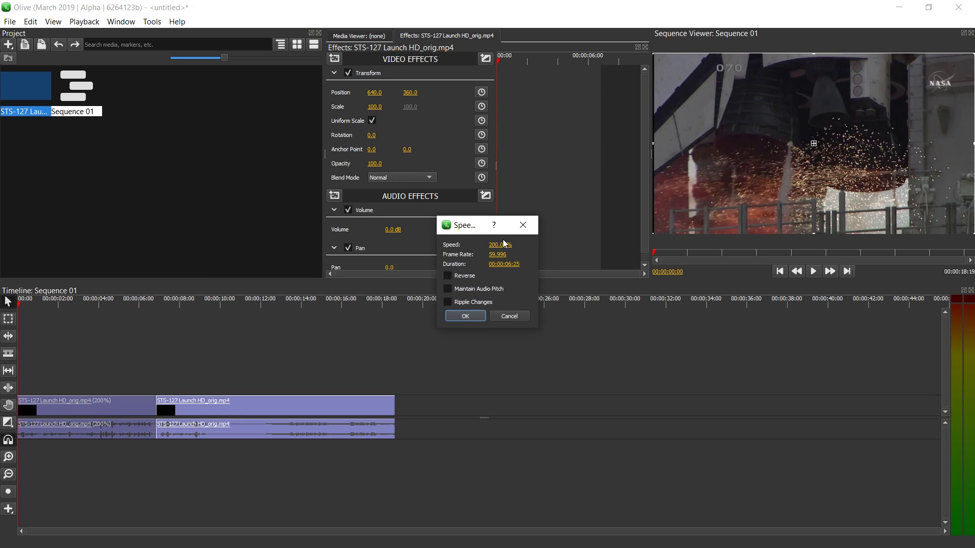
click(500, 245)
text(400)
key(Return)
click(465, 315)
Preview the sequence, then stop and rewind to 00:00:00:00
key(space)
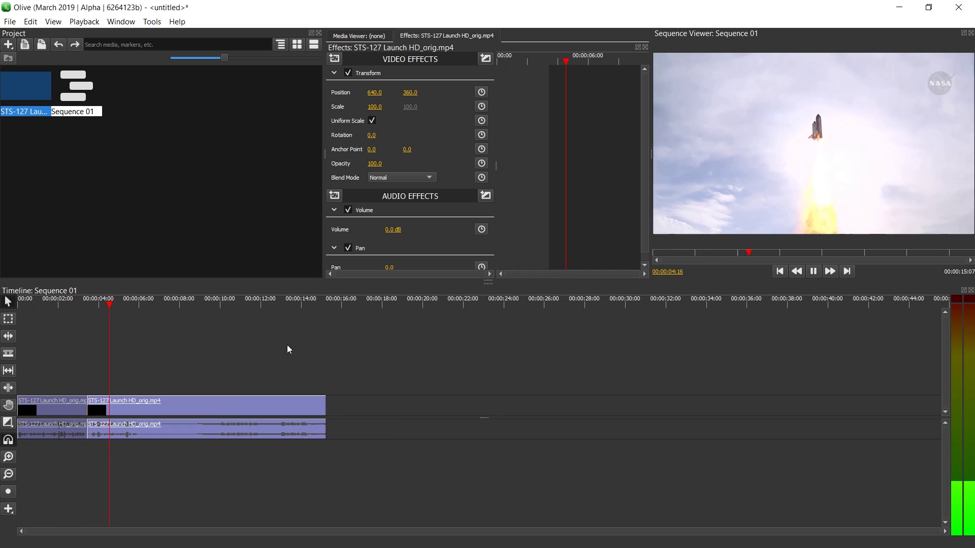
key(space)
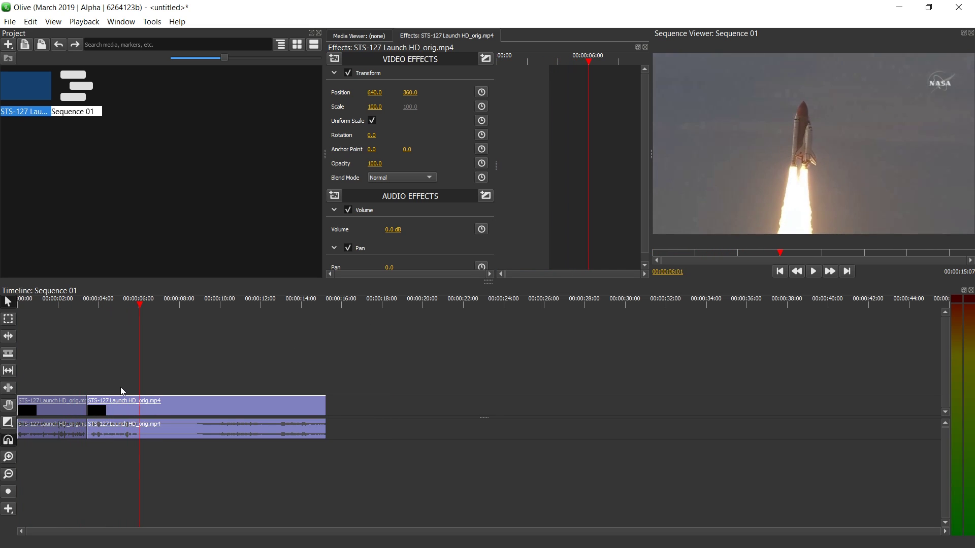
key(Home)
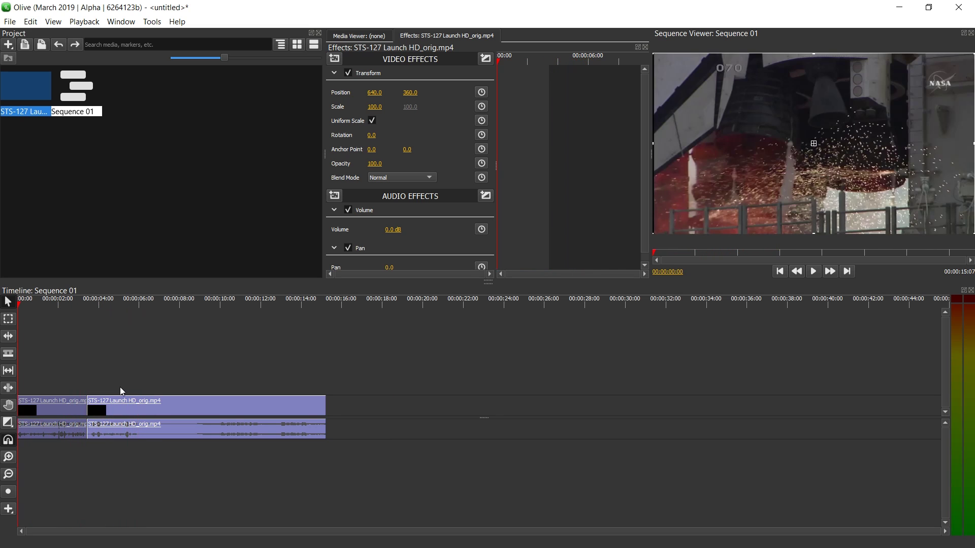
Raise the first clip's speed to 800%, ending the sequence at 00:00:13:16
right_click(51, 414)
click(66, 306)
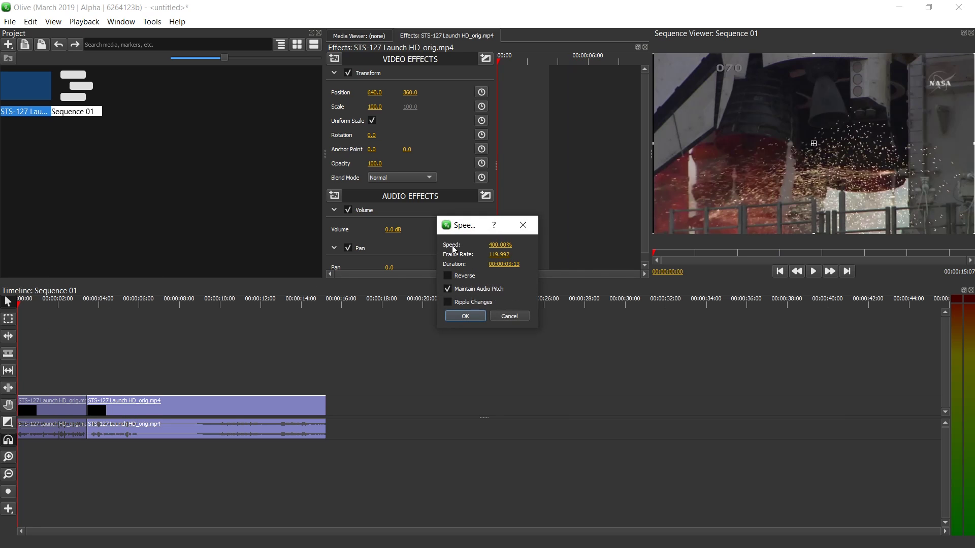
click(494, 245)
text(800)
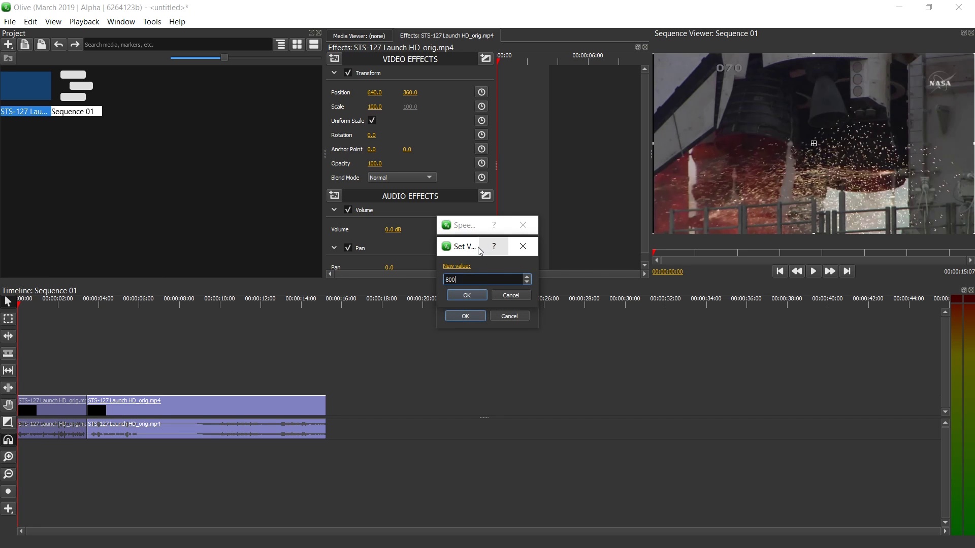
key(Return)
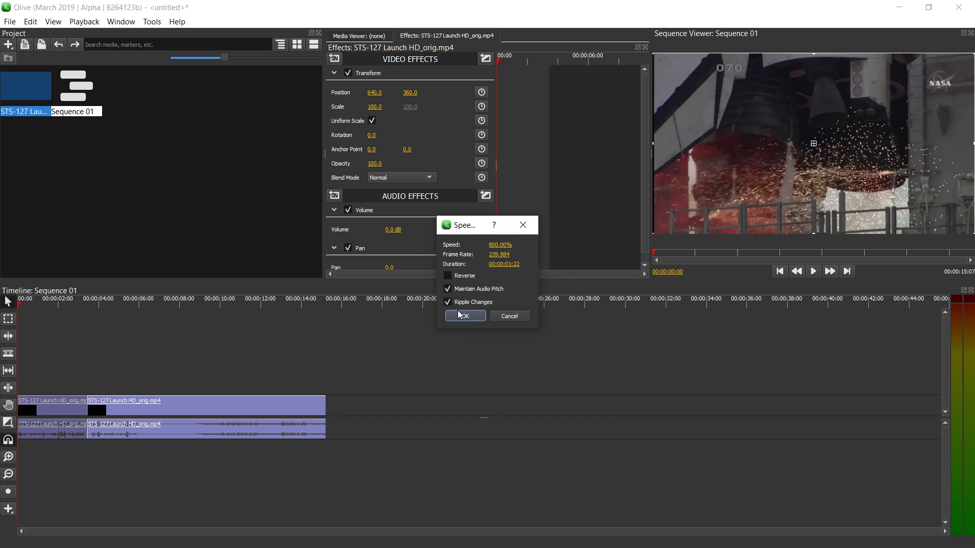
click(465, 315)
Preview the sped-up sequence several times from the start, then deselect the clips
key(space)
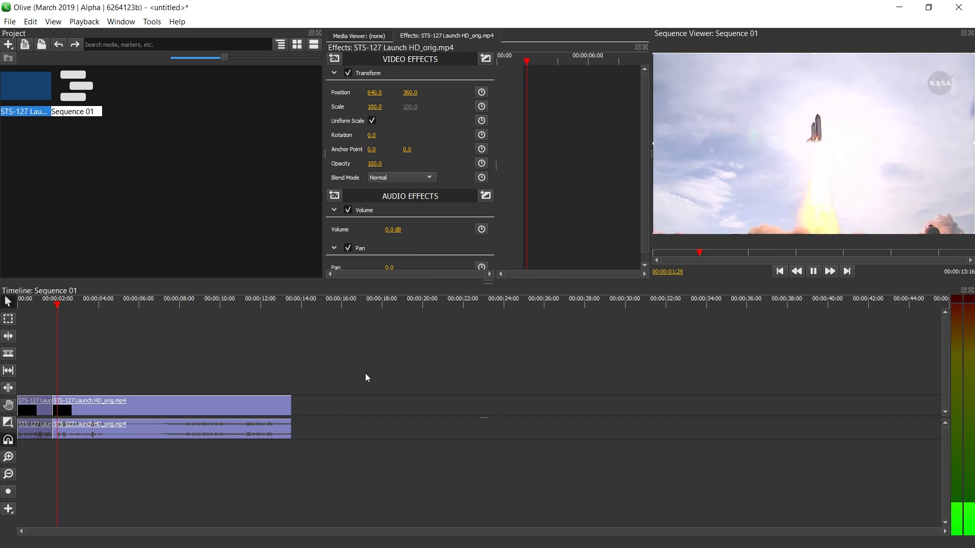
key(Home)
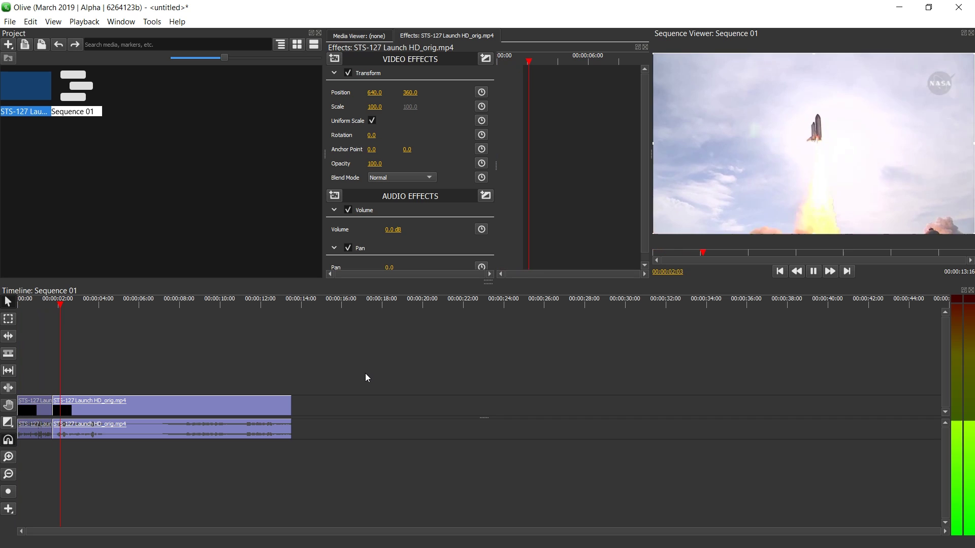
key(Home)
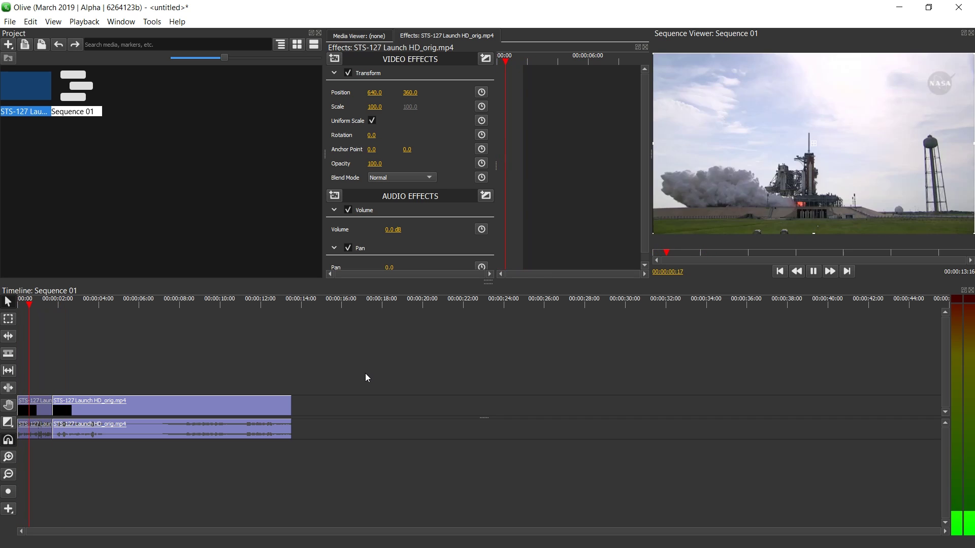
key(space)
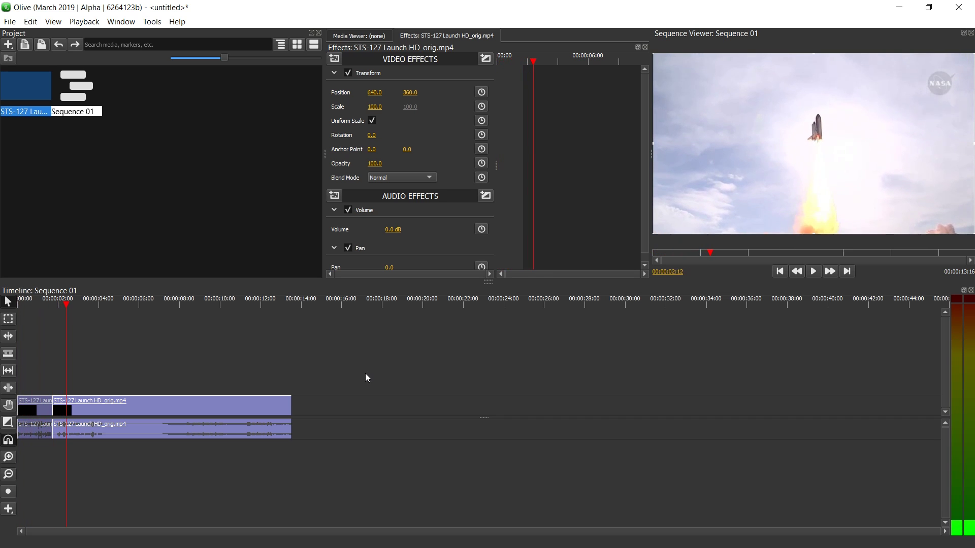
key(Home)
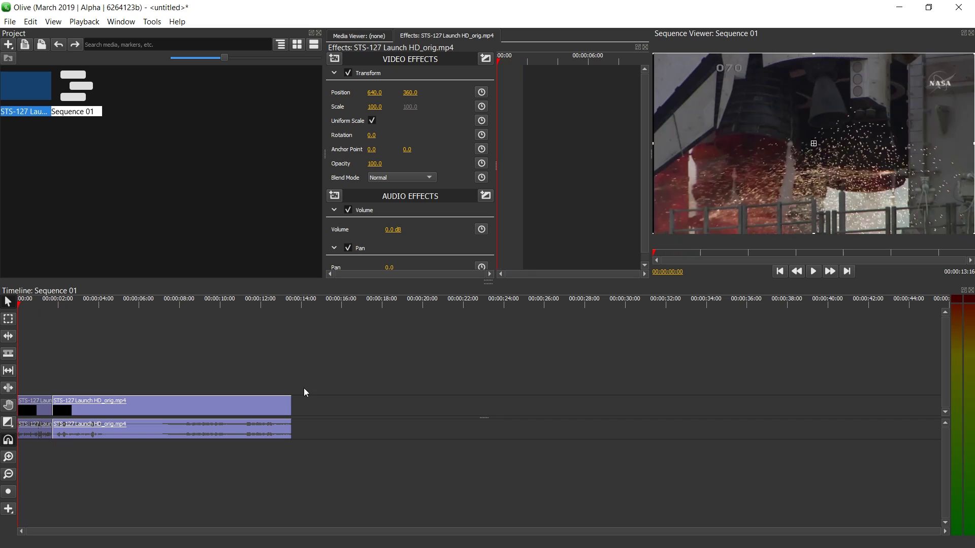
key(space)
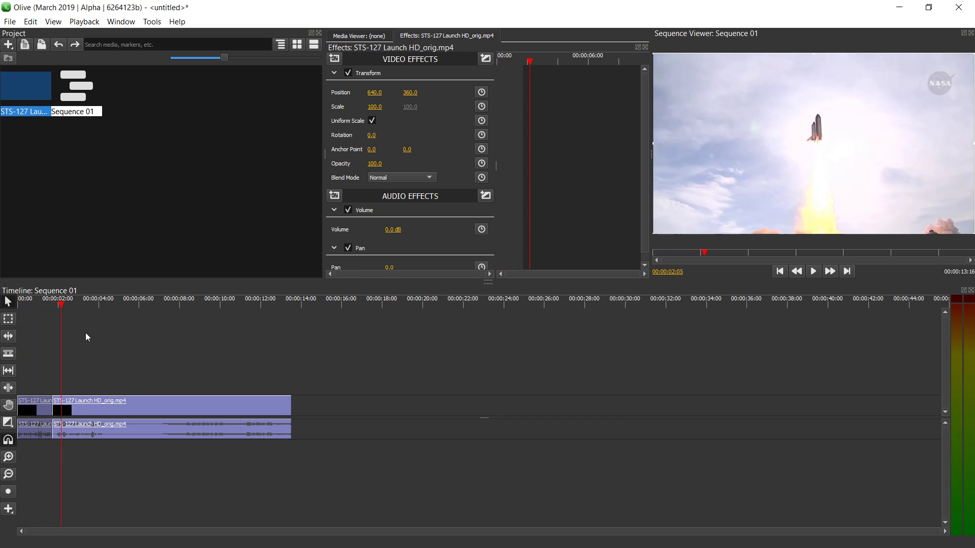
key(Home)
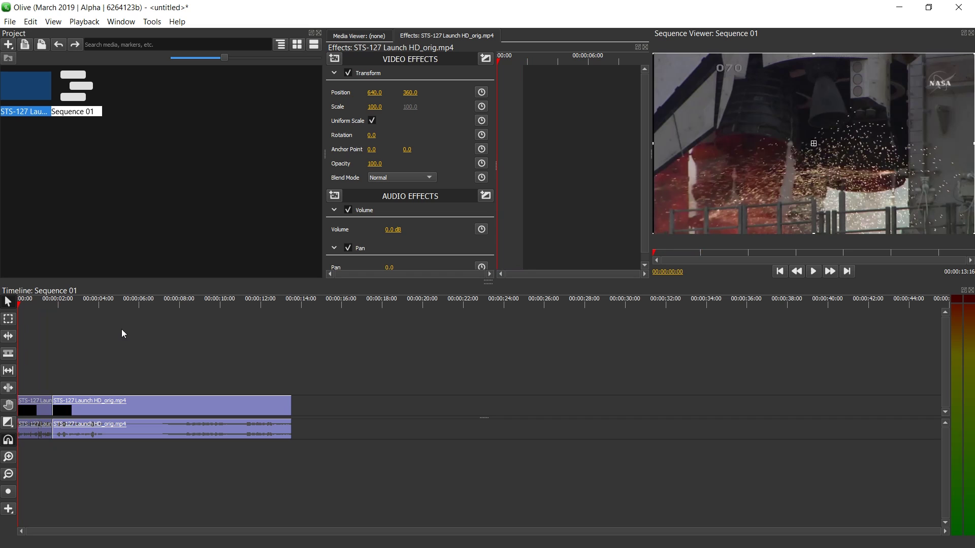
key(space)
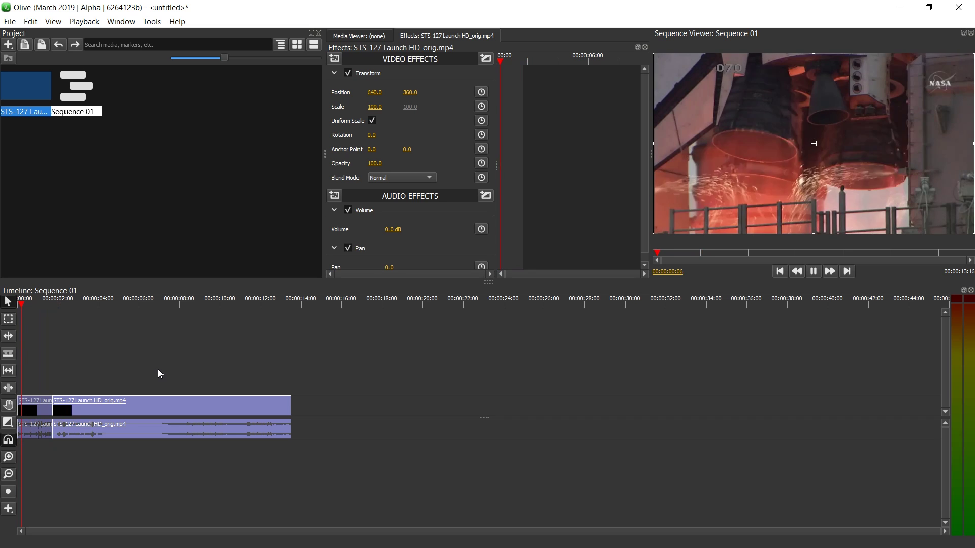
key(Home)
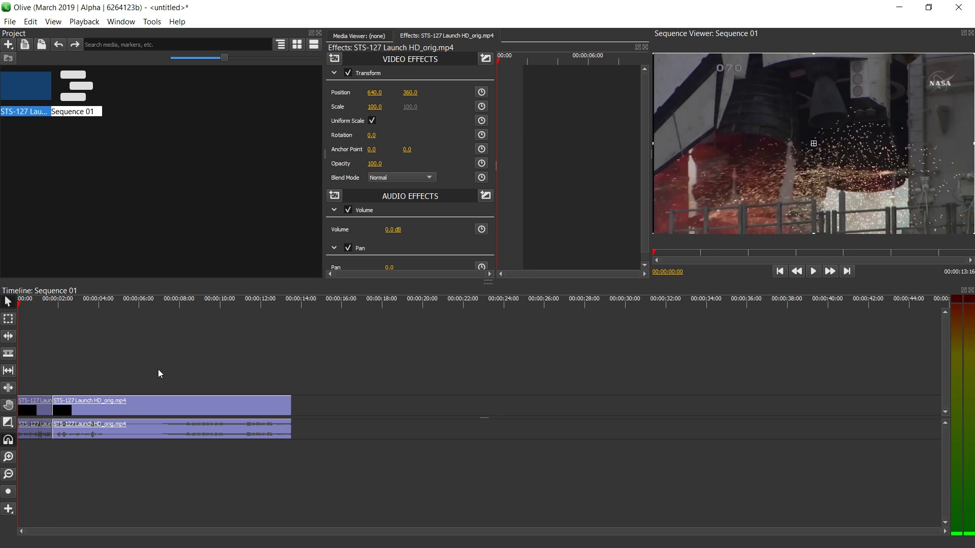
key(space)
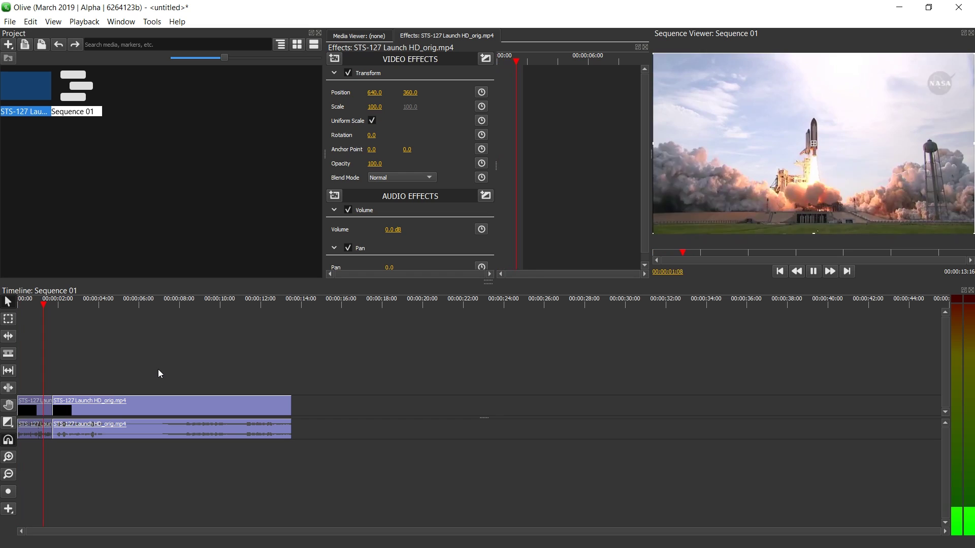
click(150, 351)
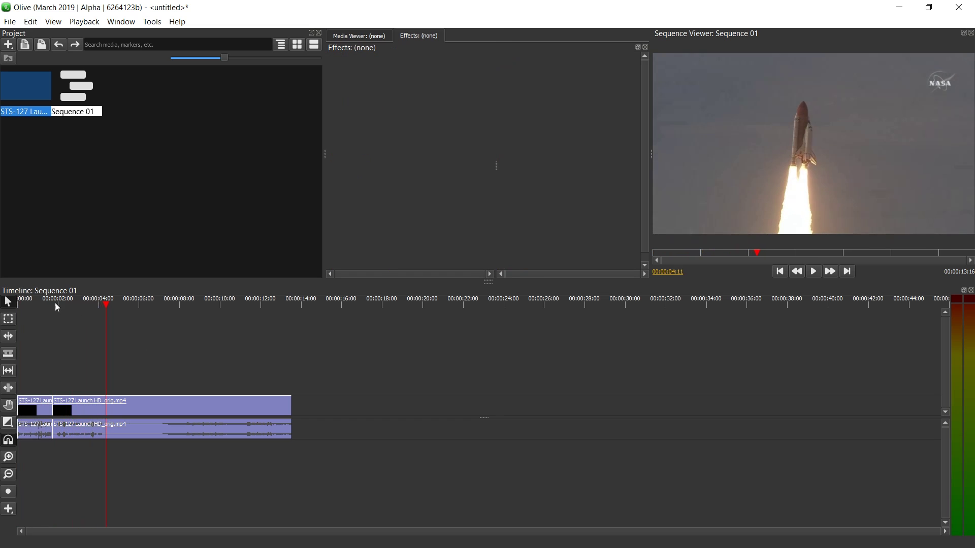
Return the first launch clip to 100% speed, stretching the sequence to 00:00:25:20
right_click(39, 416)
click(81, 307)
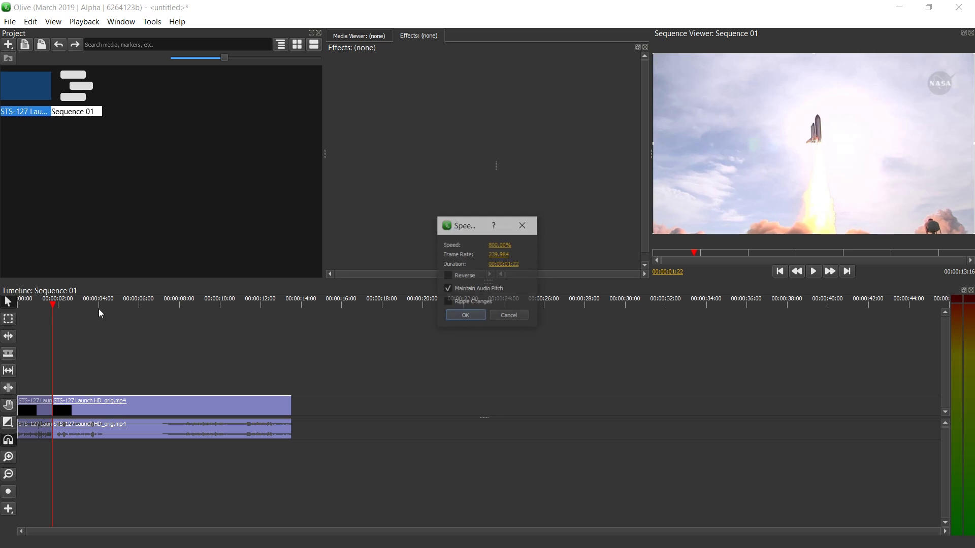
click(500, 245)
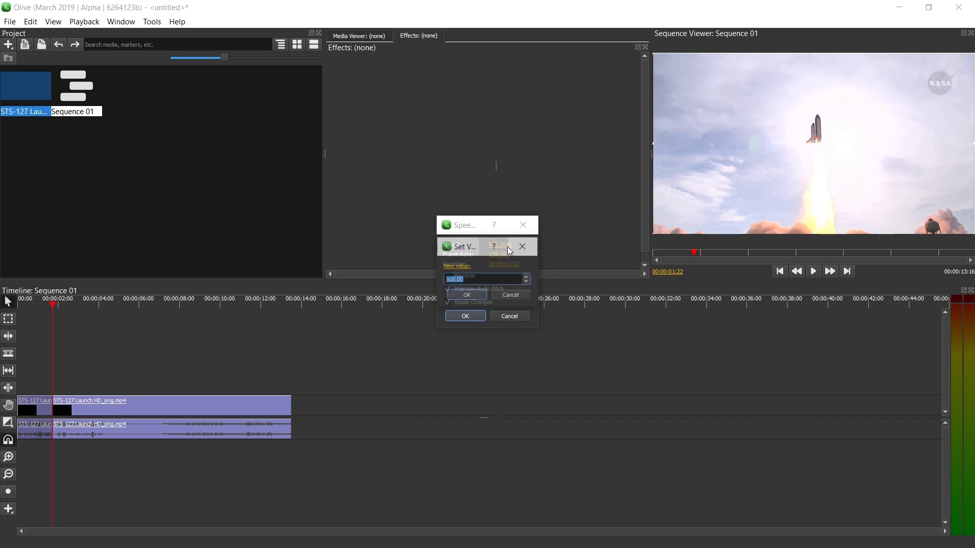
text(1)
key(Return)
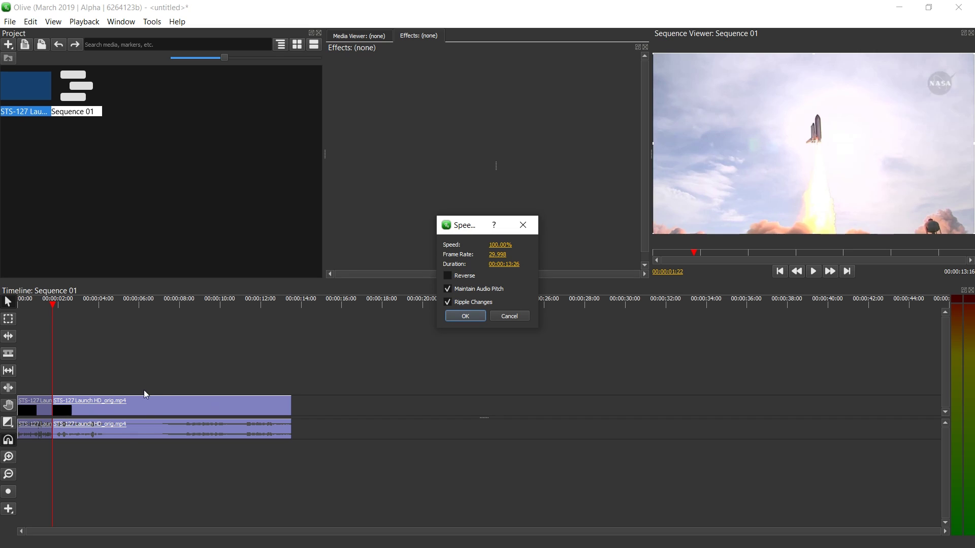
click(465, 316)
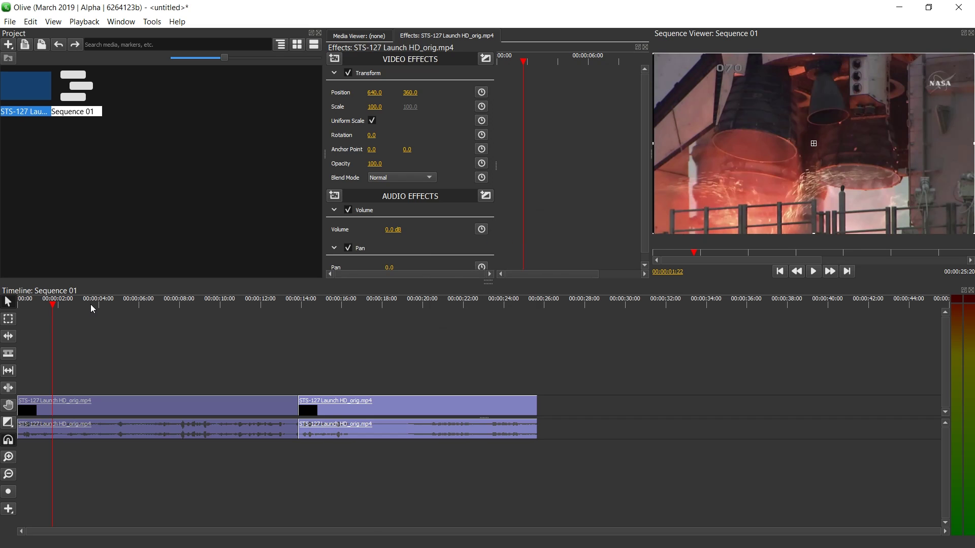
Split the first clip at 00:00:07:22 and play from the new cut
drag(178, 304, 174, 304)
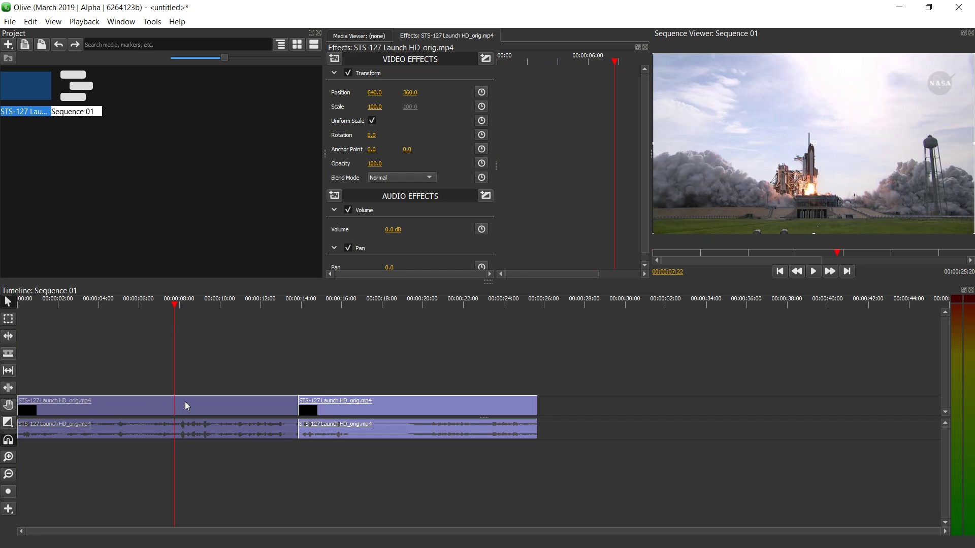
key(ctrl+k)
click(232, 360)
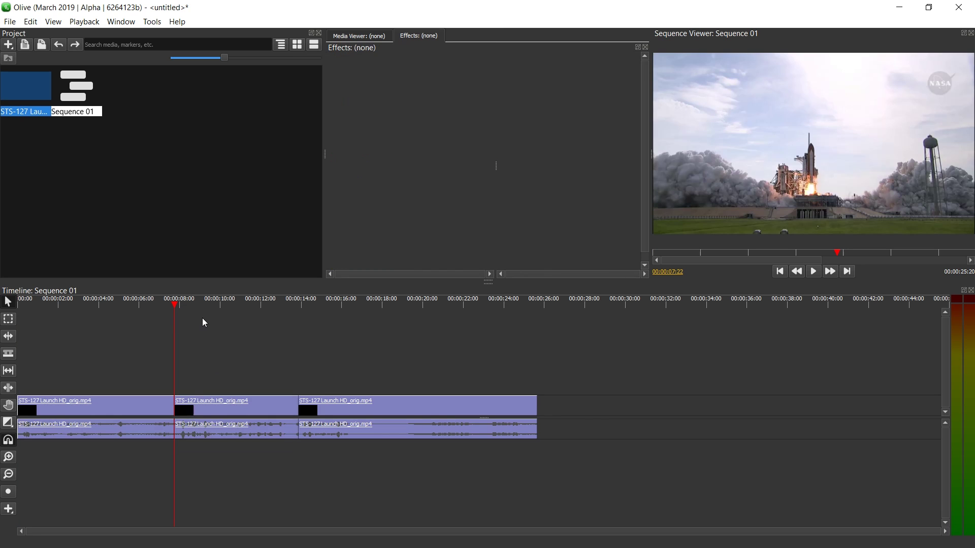
click(155, 301)
key(space)
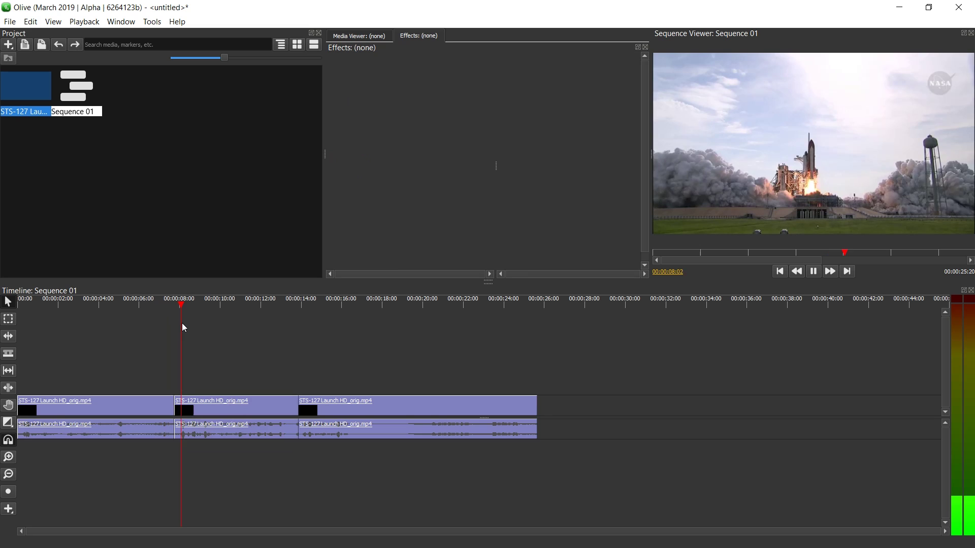
Speed the middle clip up to 300%, ending the sequence at 00:00:21:17
drag(228, 358, 256, 402)
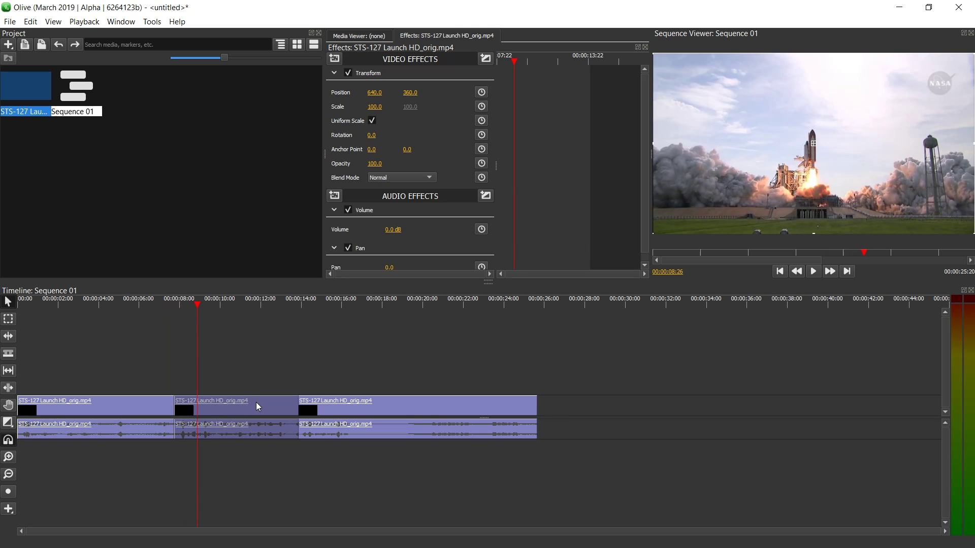
right_click(250, 410)
click(274, 297)
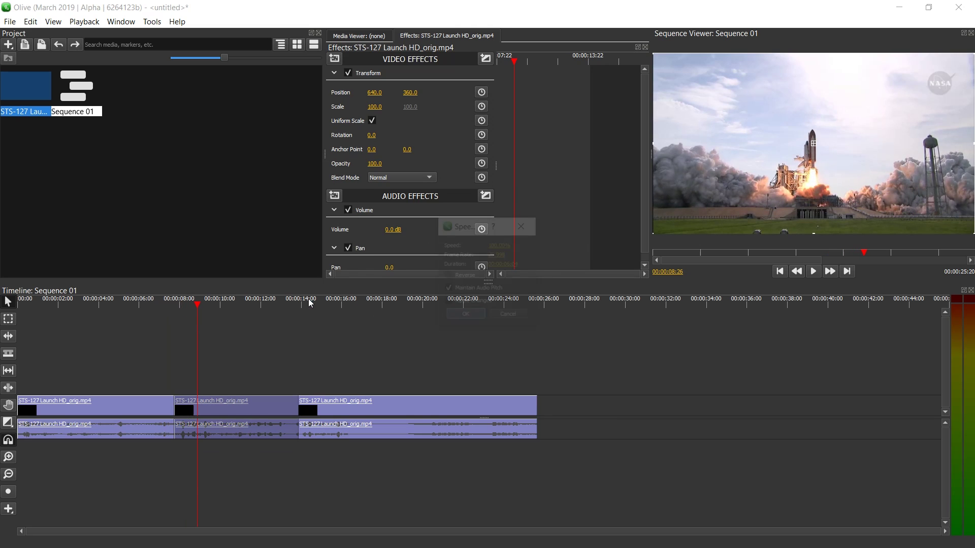
click(496, 245)
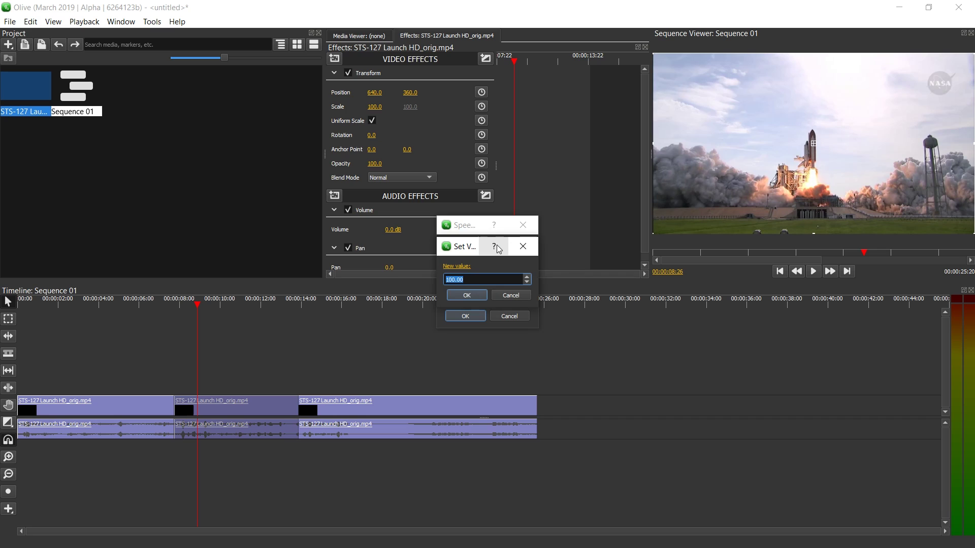
text(300)
key(Return)
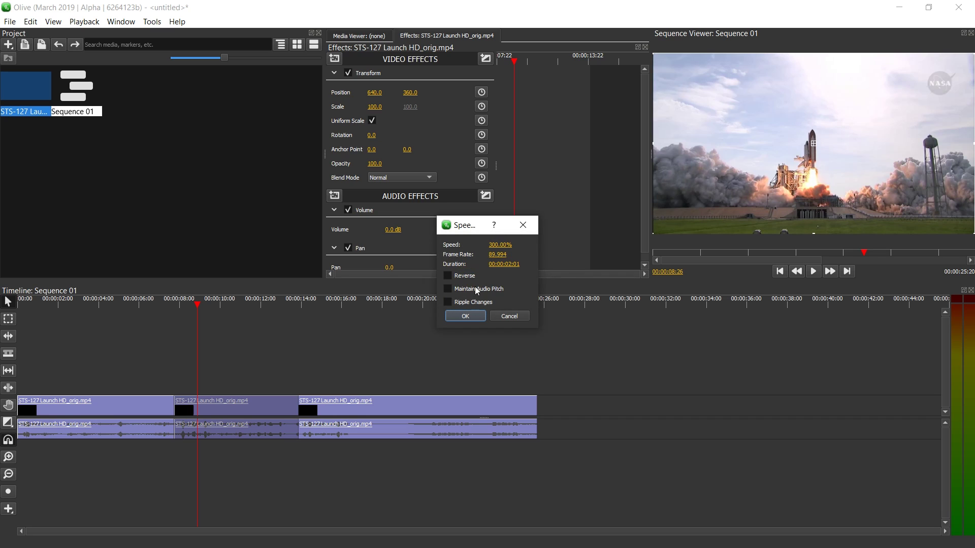
click(465, 315)
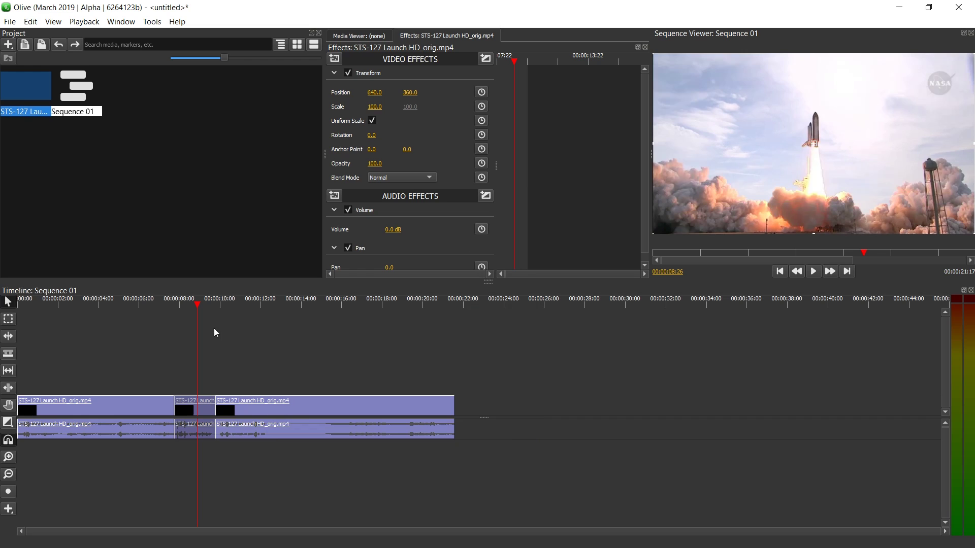
drag(159, 292, 152, 153)
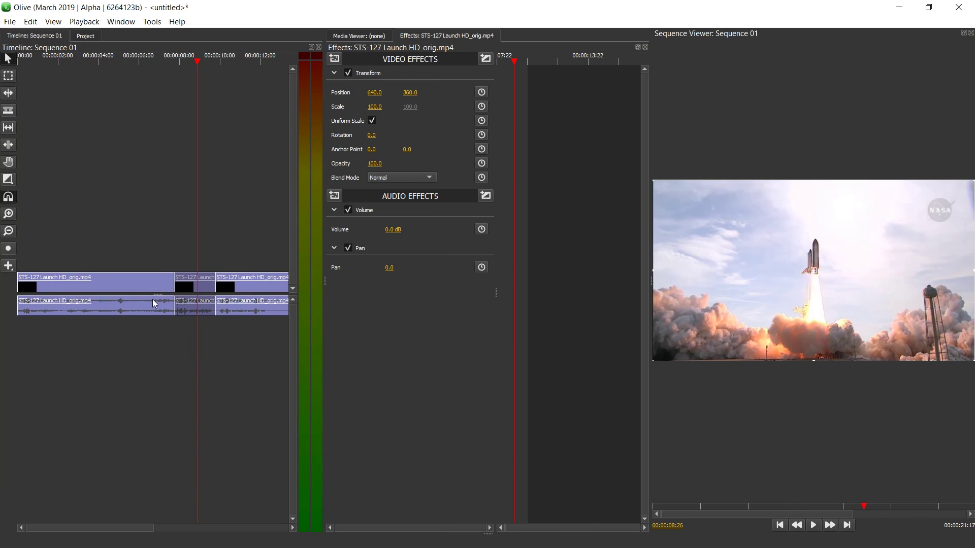
Reset the panels to the default layout and play the sequence from about 6 seconds
click(120, 21)
click(192, 142)
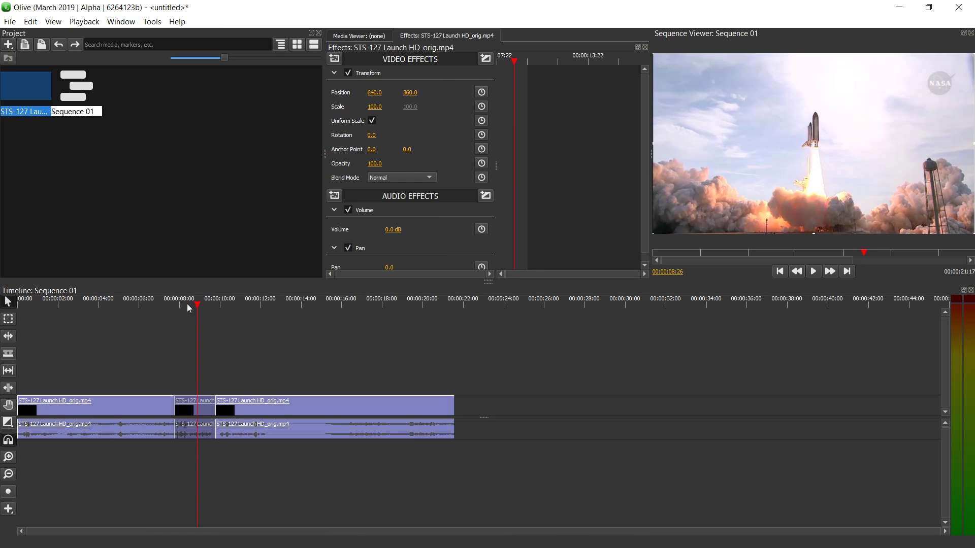
drag(187, 304, 157, 300)
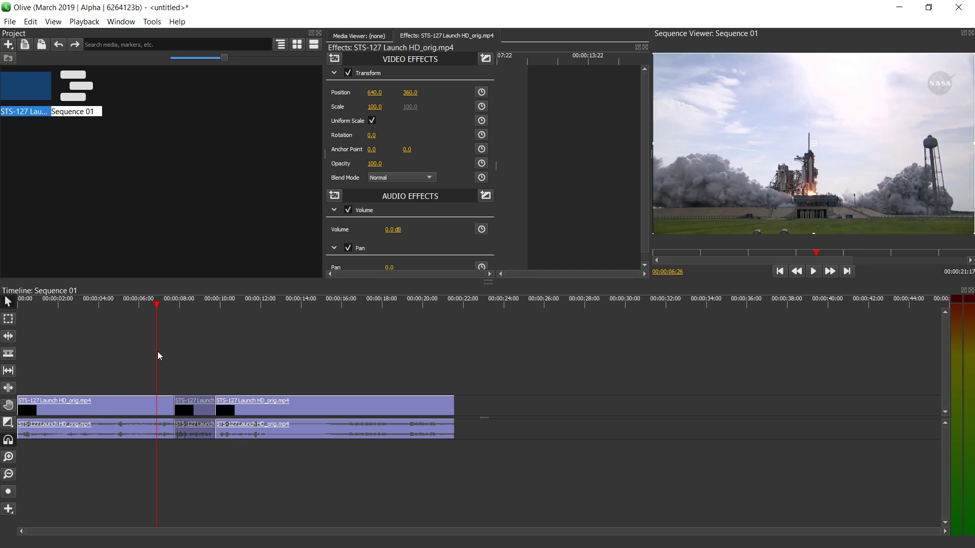
key(space)
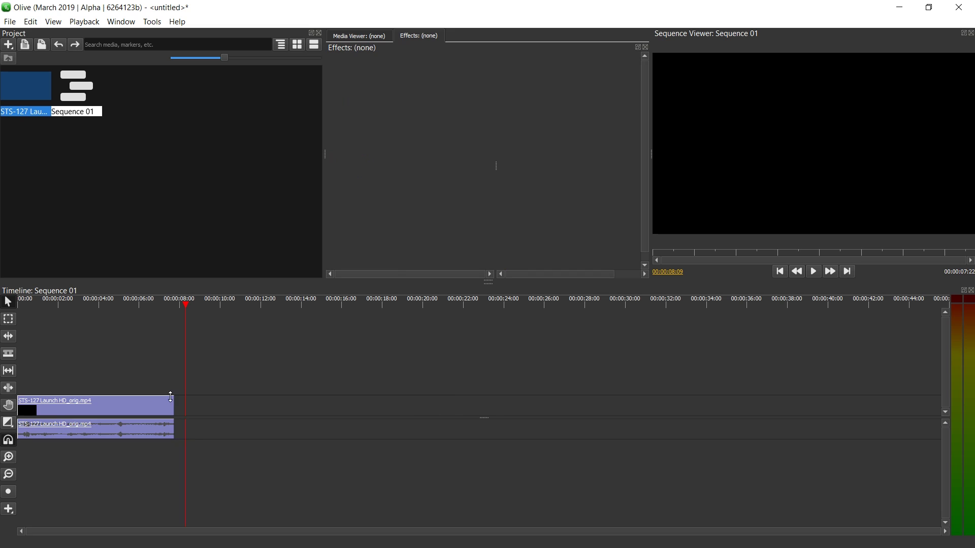
Replace the remaining clip with the full STS-127 launch clip and zoom the timeline out
click(153, 400)
key(Delete)
drag(31, 96, 59, 396)
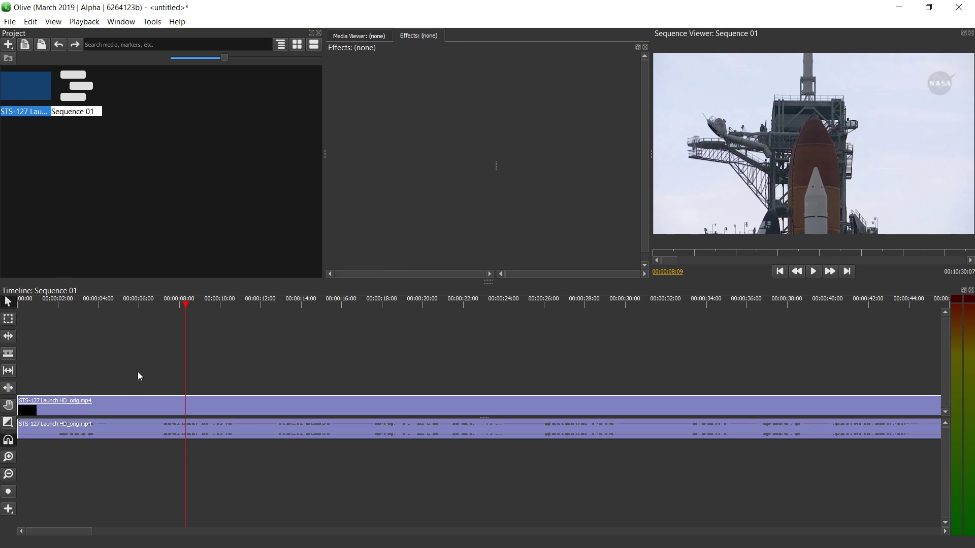
key(minus)
key(minus)
key(minus)
key(minus)
Set the clip's duration to 00:02:00:00, speeding it up to 525.194%
right_click(136, 404)
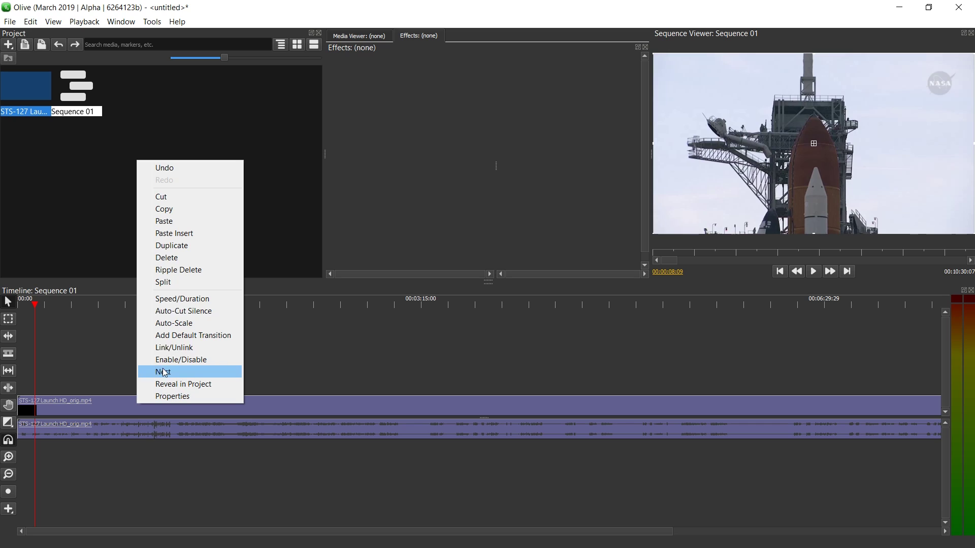
click(193, 300)
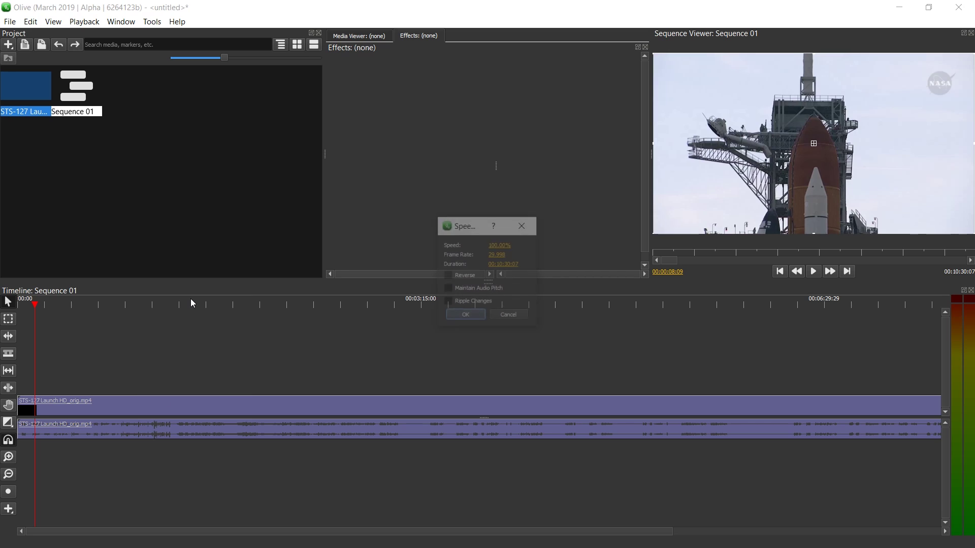
click(502, 245)
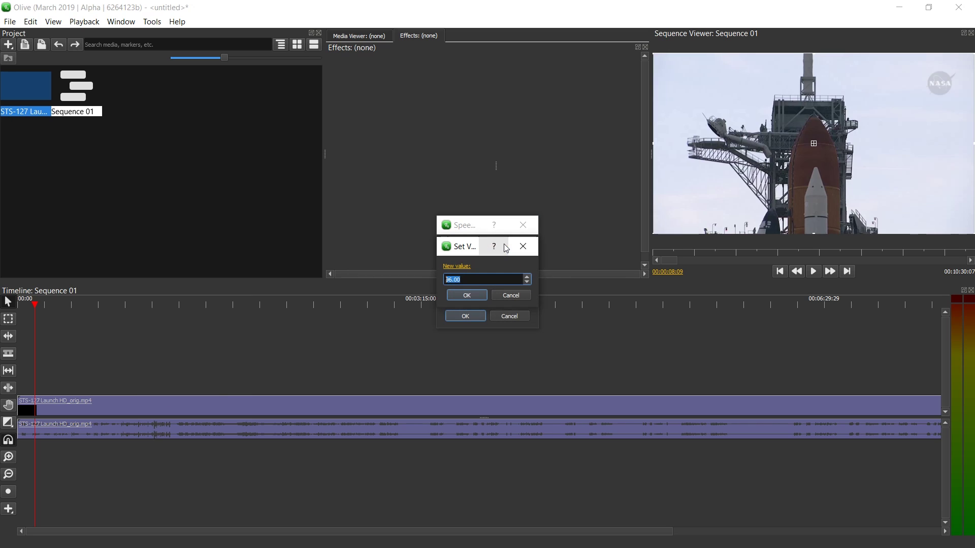
key(Return)
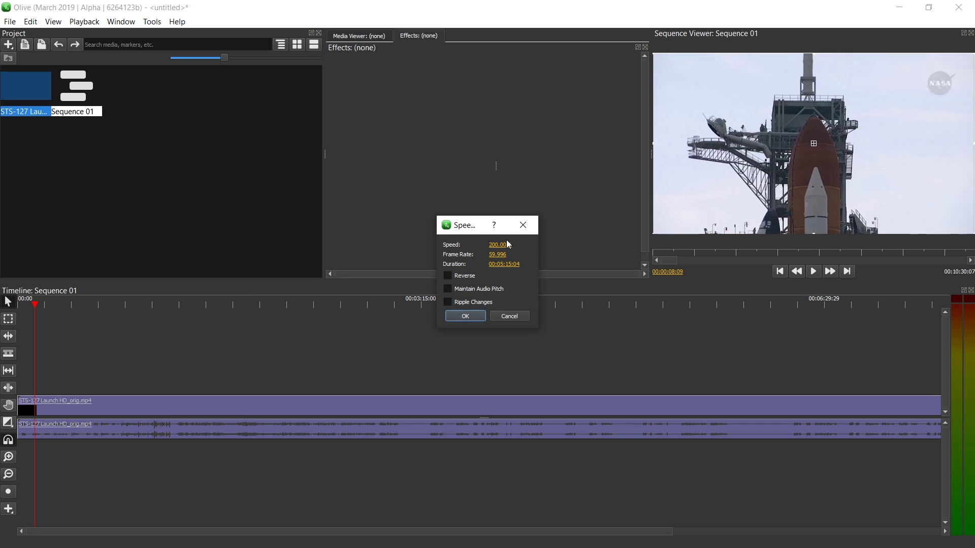
click(506, 265)
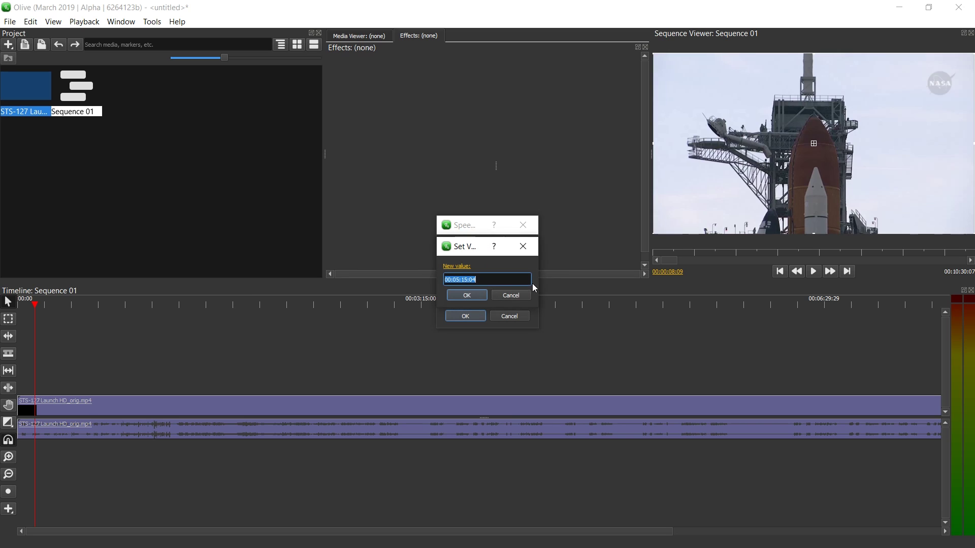
click(509, 284)
text(2)
key(Return)
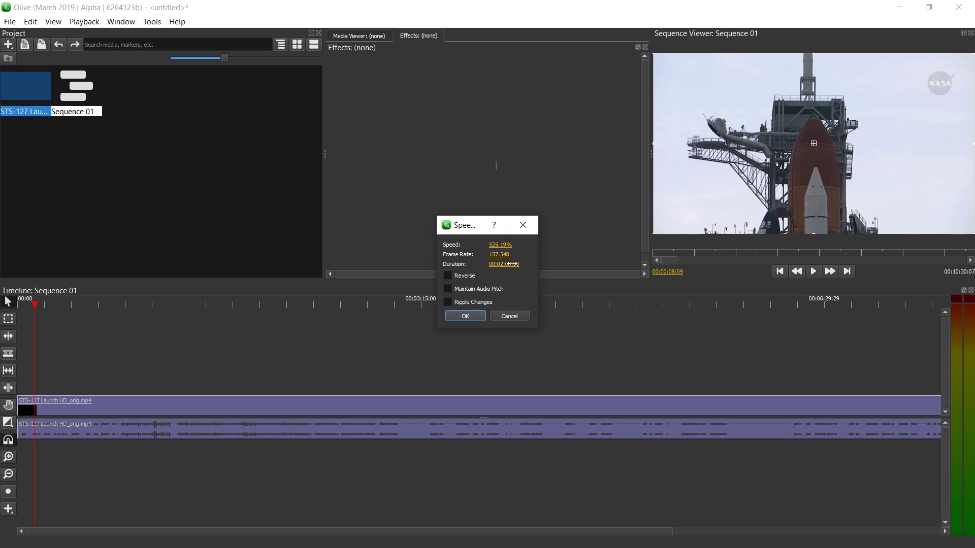
click(469, 315)
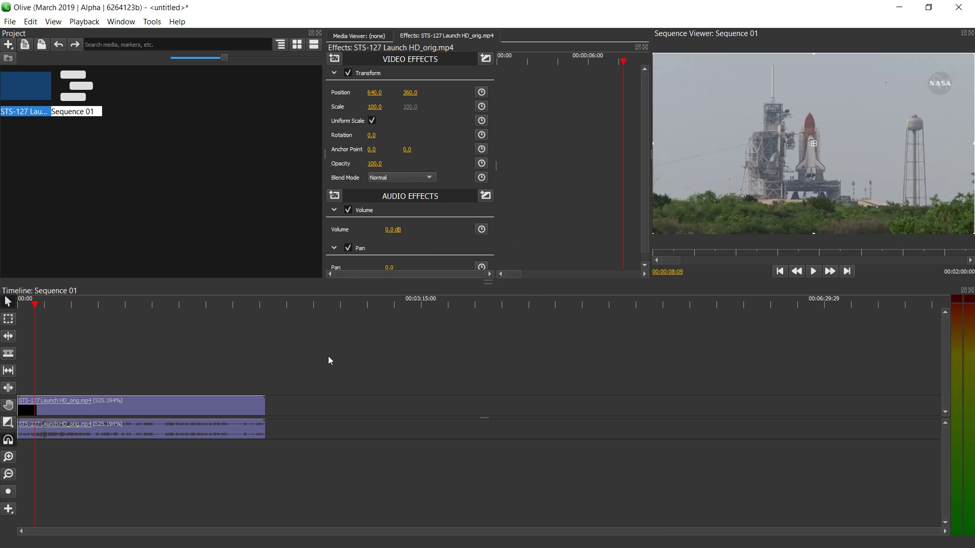
Play the sped-up sequence from the start, stopping at about 1:18
click(57, 299)
key(Home)
key(space)
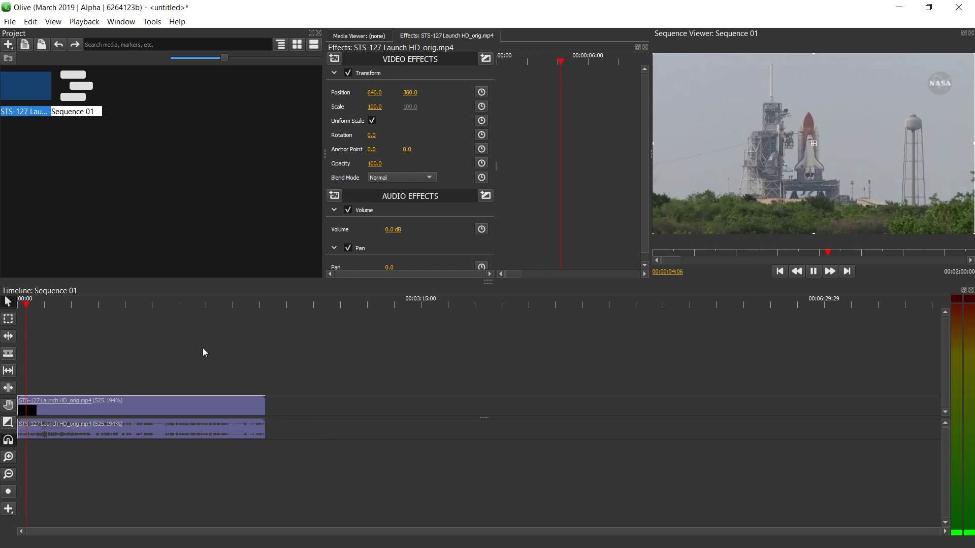
click(179, 302)
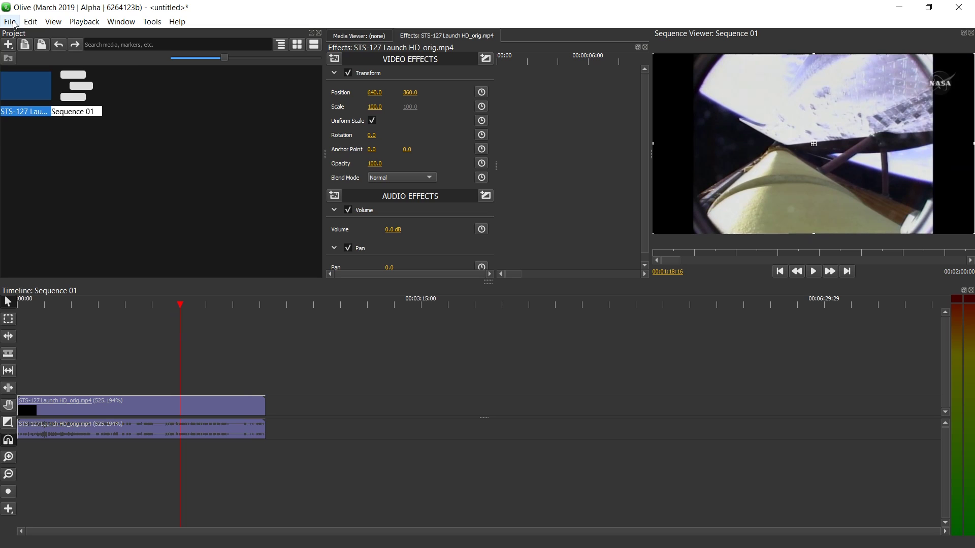
Open the export settings for Sequence 01 and set Quality (CRF) to 20
click(14, 24)
click(28, 118)
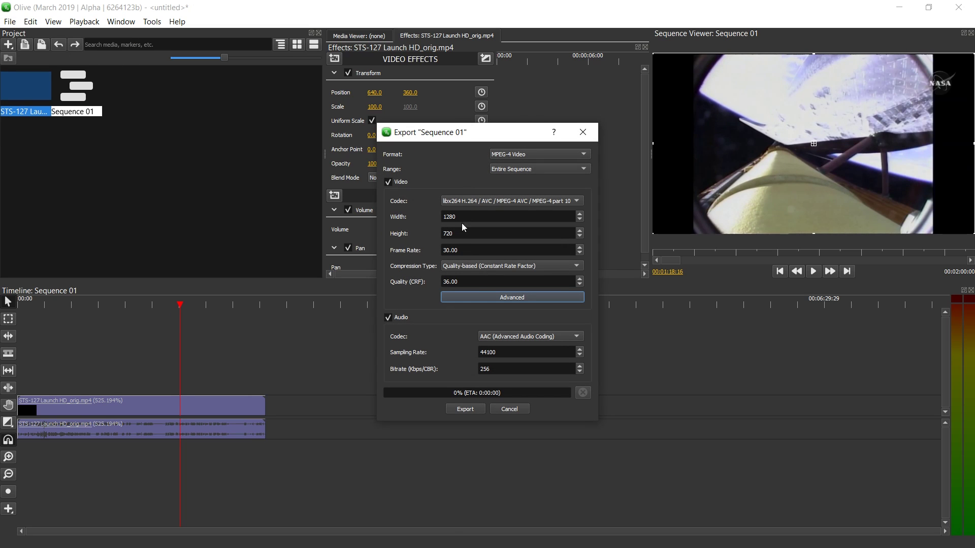
drag(472, 277, 421, 287)
text(20)
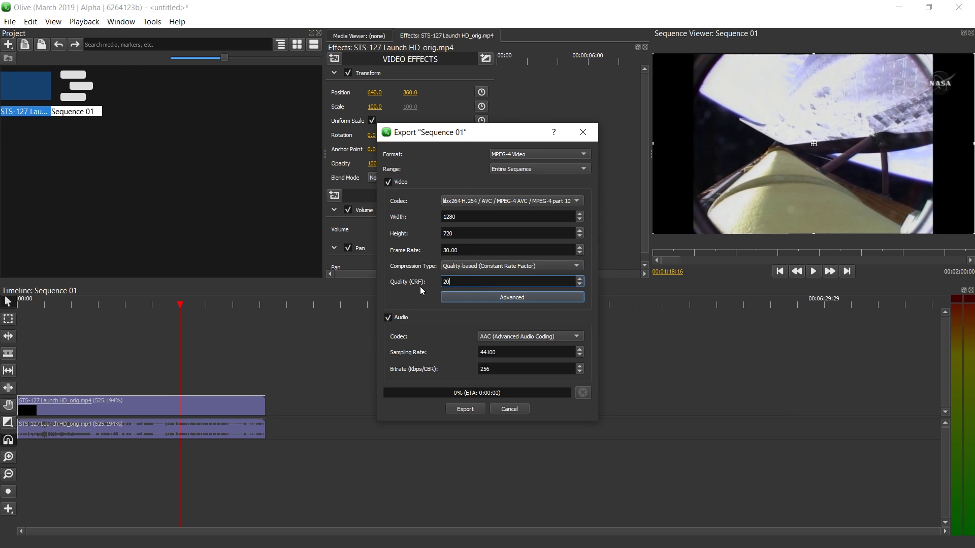
Export the MP4 as 'spacespeed' in the Olive-Project folder
click(465, 410)
click(441, 312)
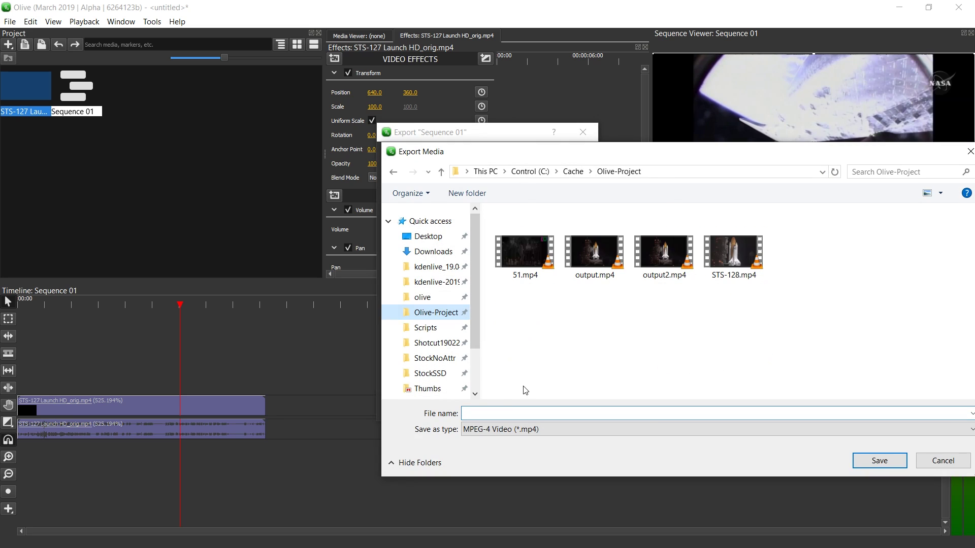
text(spacespeed)
click(889, 465)
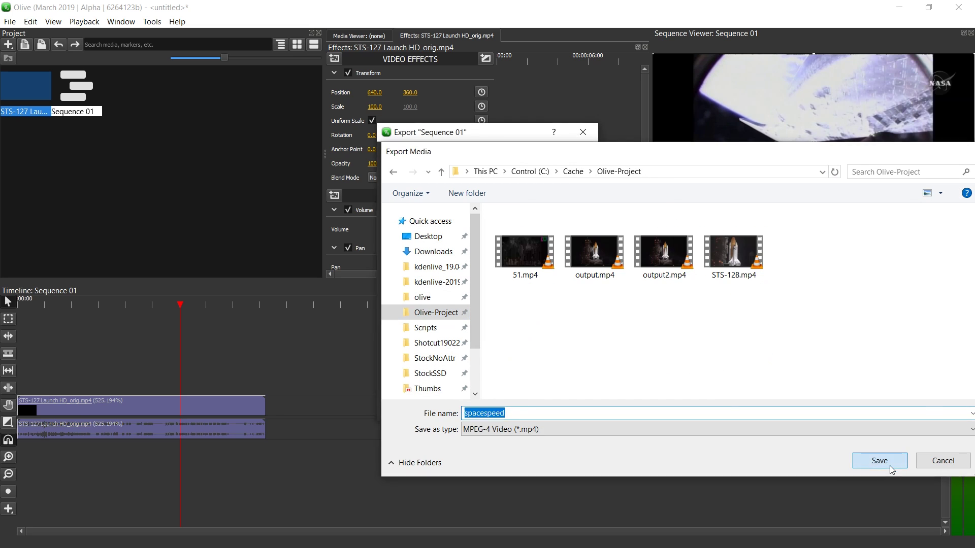